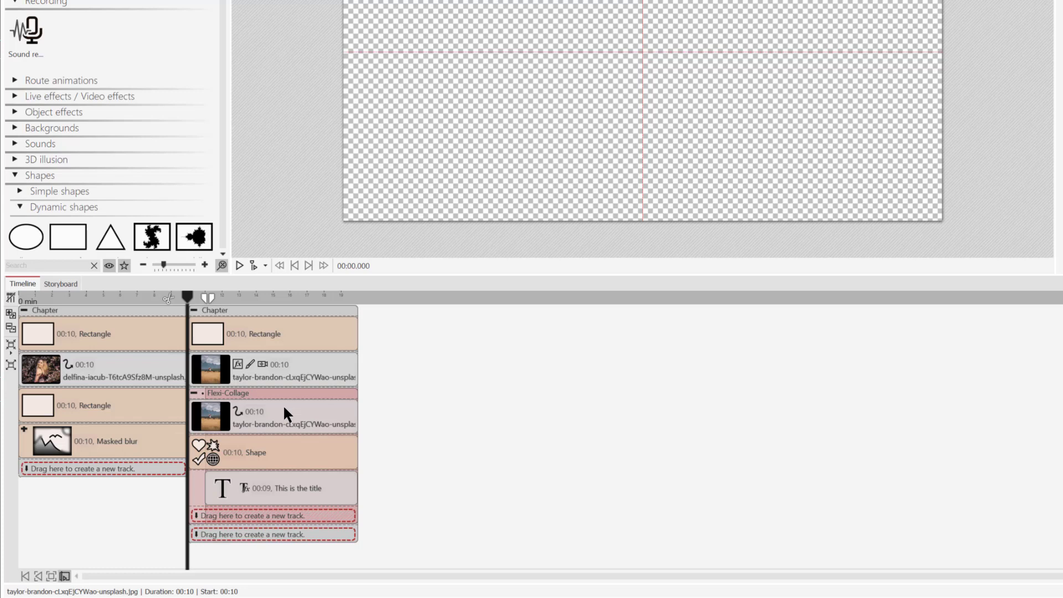
- Examine the colour and gradient properties of the rectangle in the second chapter
click(268, 337)
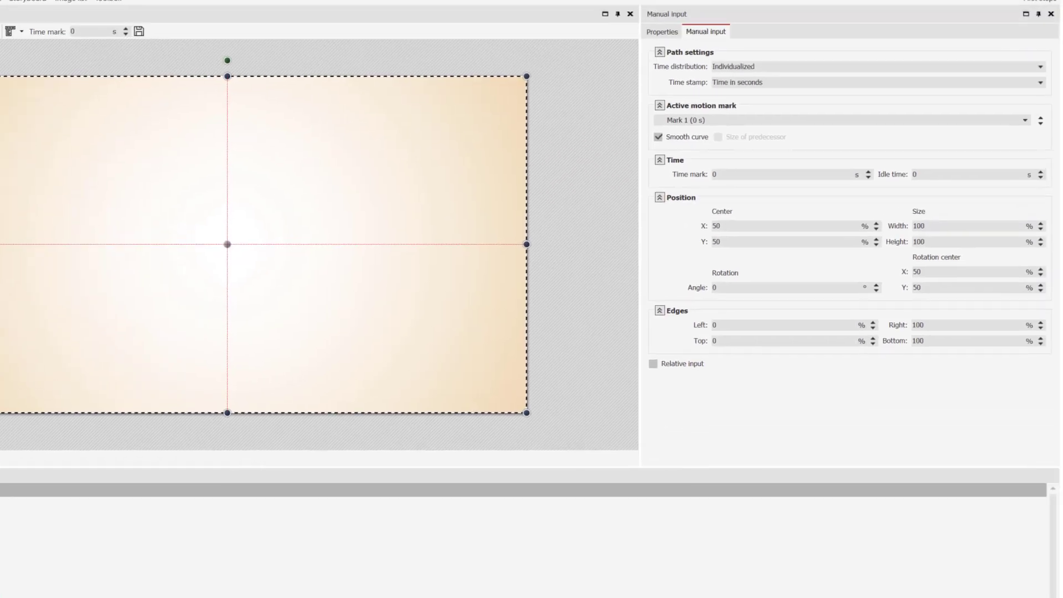
click(663, 31)
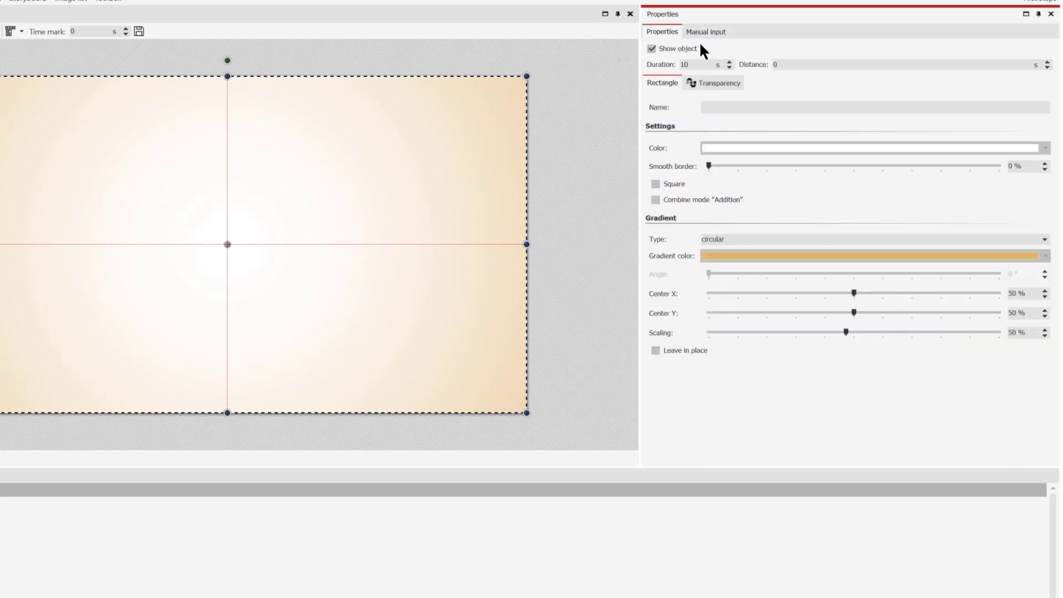
click(745, 149)
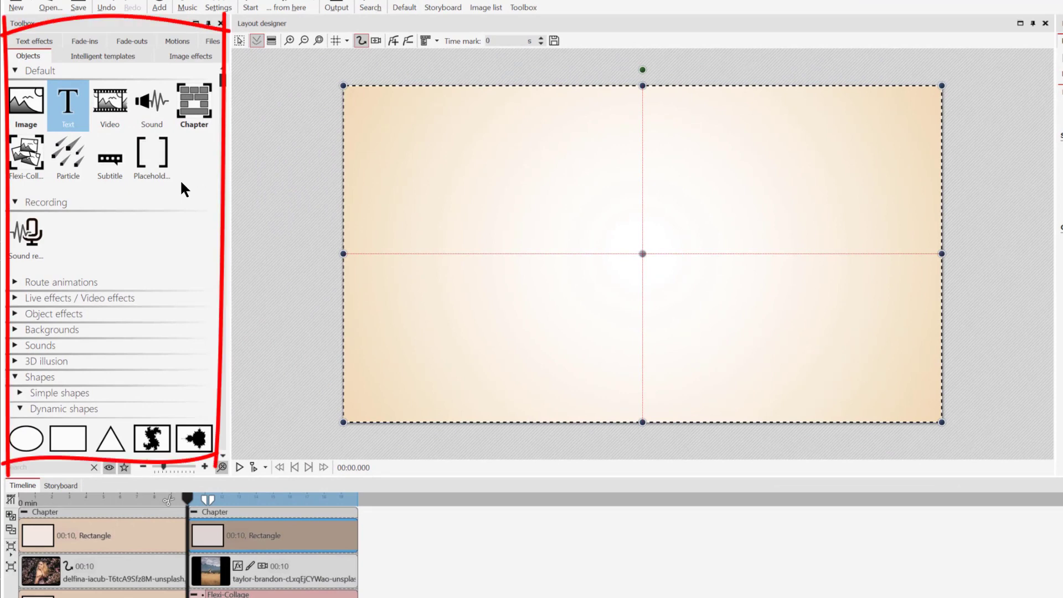
- Insert the portrait photo of the woman among blossoms as a new image object after the second chapter
drag(41, 113, 469, 499)
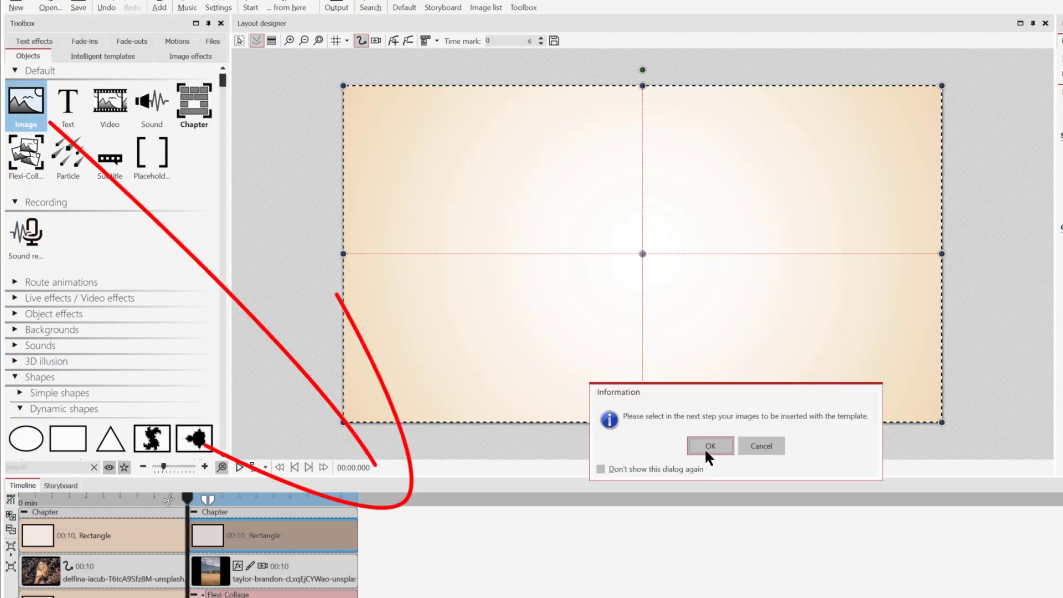
click(711, 445)
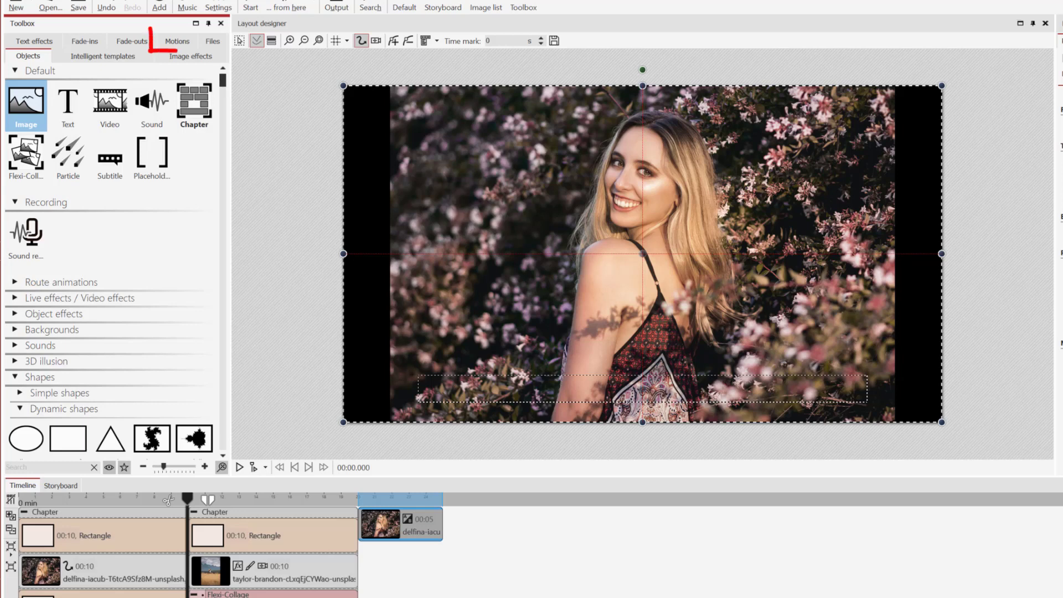
- Apply the Peek in (1x) motion to the portrait image and resize its first and last motion marks
click(177, 42)
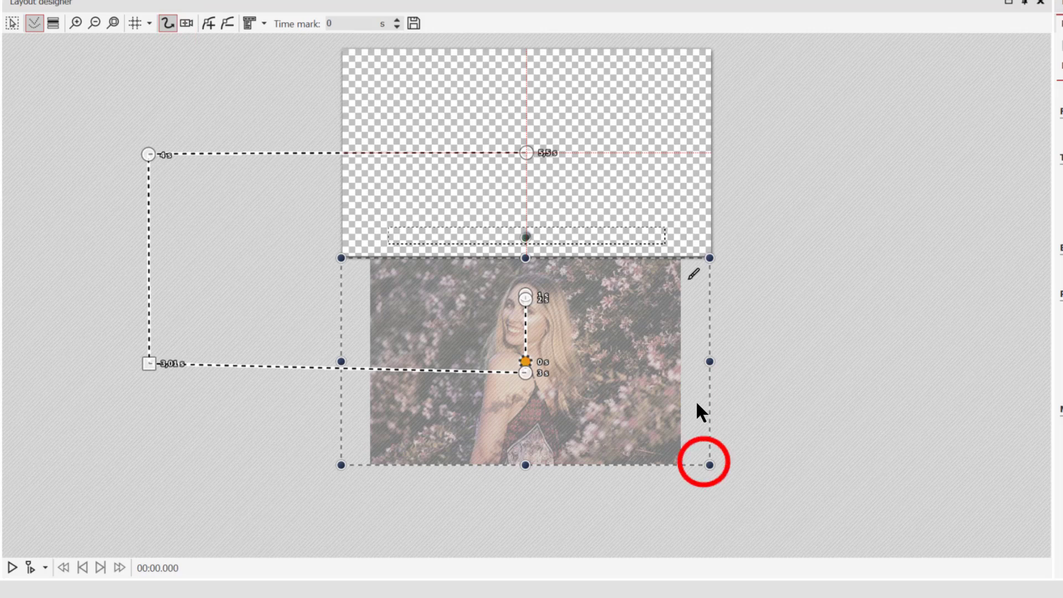
mouse_move(711, 467)
mouse_down()
mouse_move(847, 548)
mouse_move(807, 433)
mouse_up()
click(525, 153)
drag(711, 256, 784, 301)
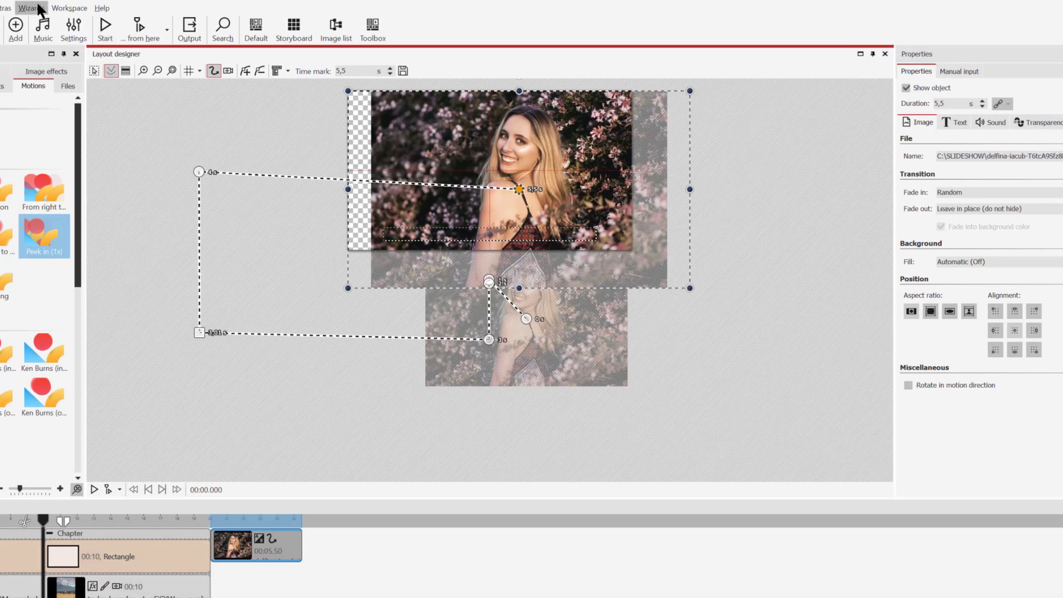
- Show the Manual input panel and dock it alongside Properties
click(62, 8)
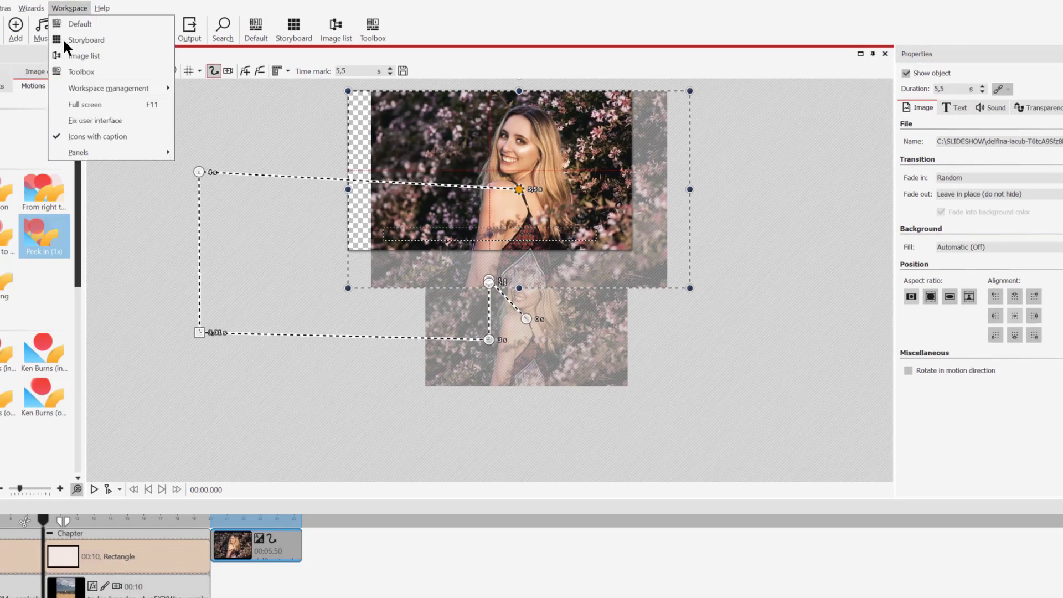
mouse_move(109, 150)
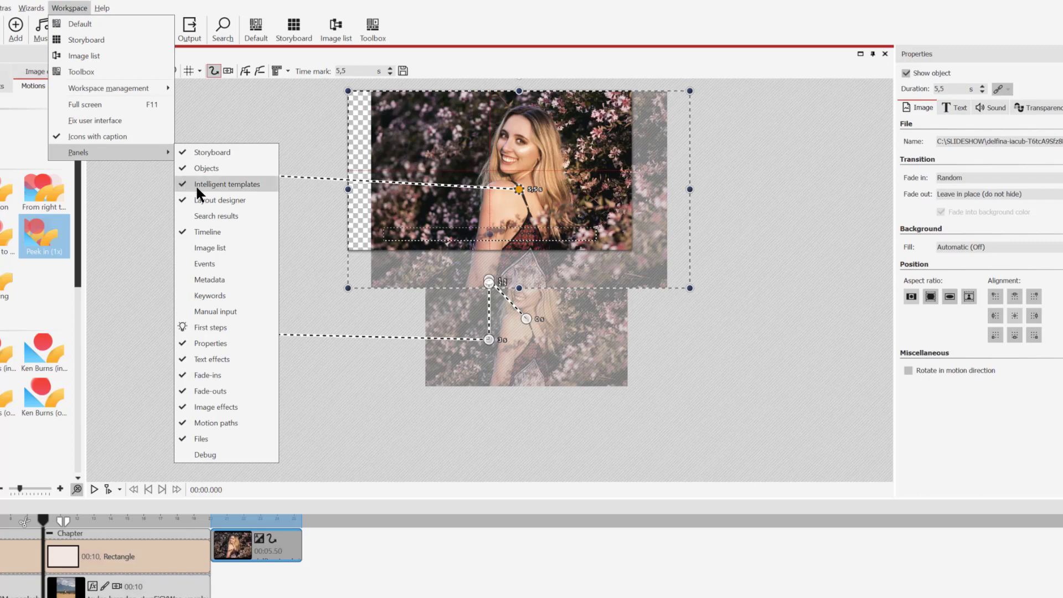
click(222, 311)
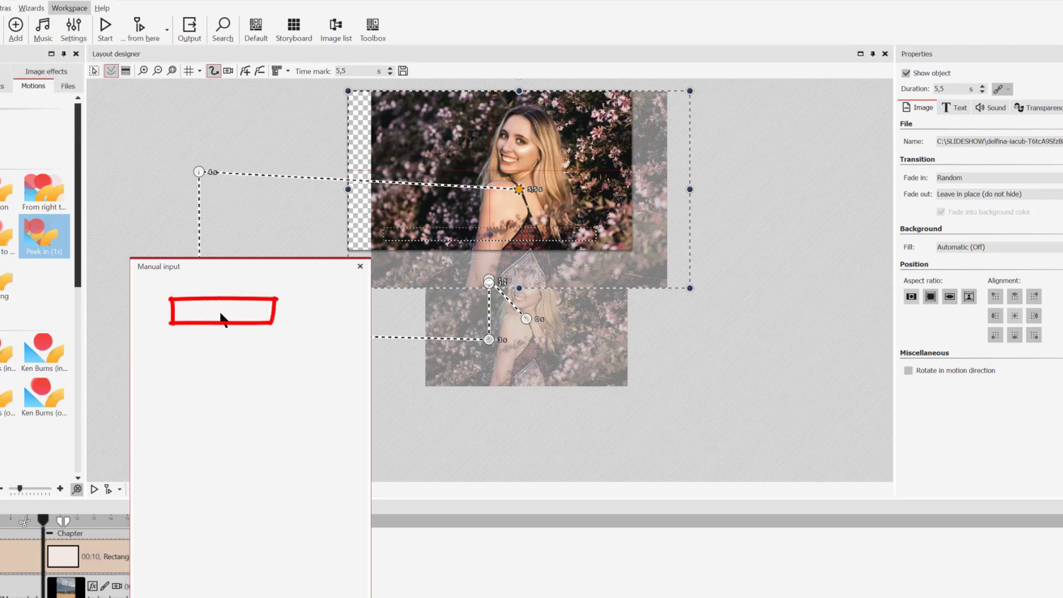
drag(215, 265, 487, 247)
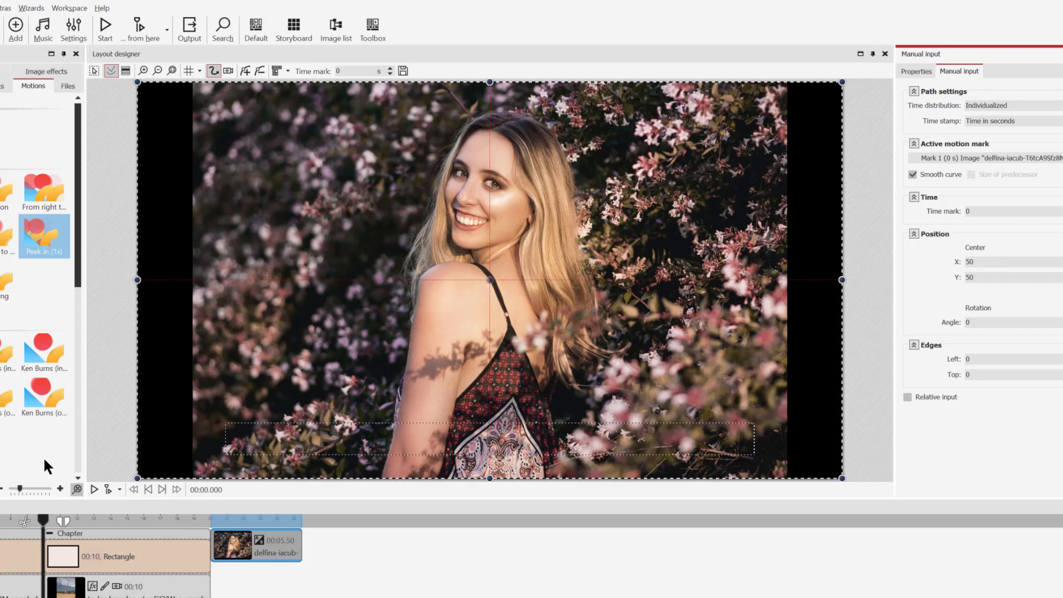
- Play a preview of the slideshow, and select the portrait image after the second chapter
key(space)
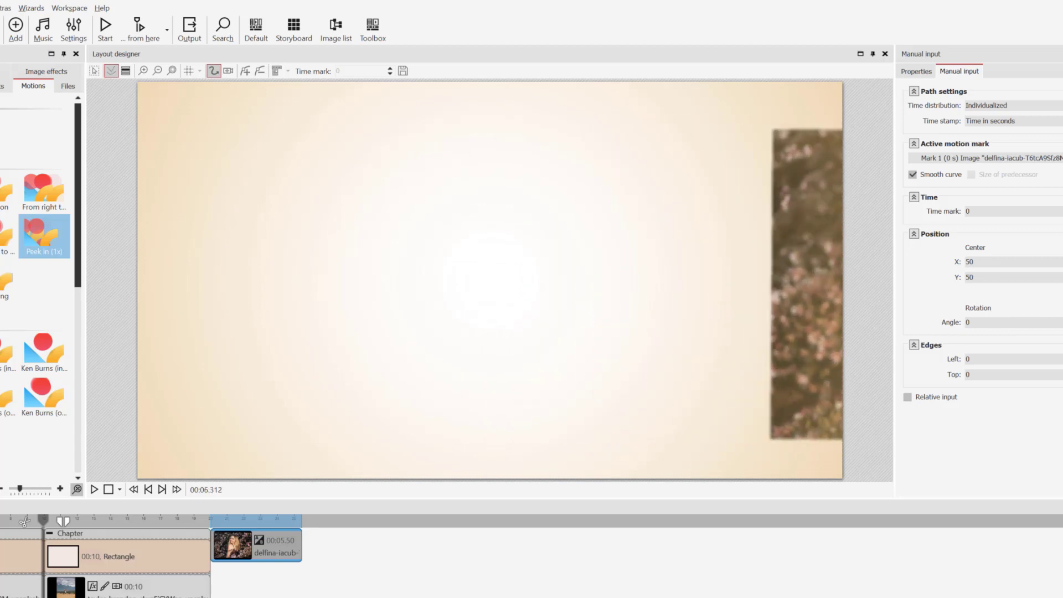
drag(11, 533, 14, 533)
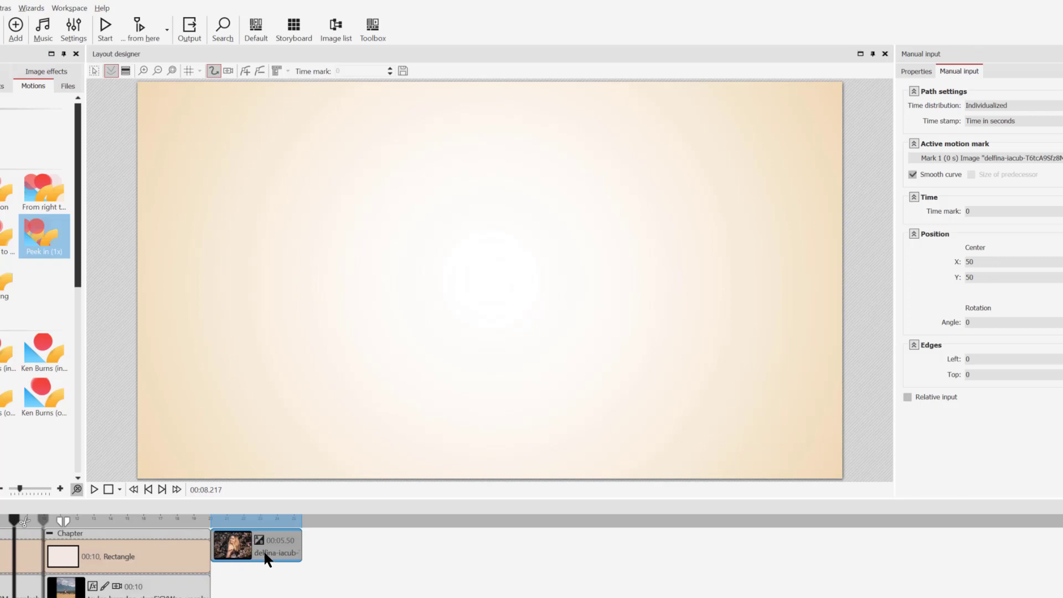
click(281, 550)
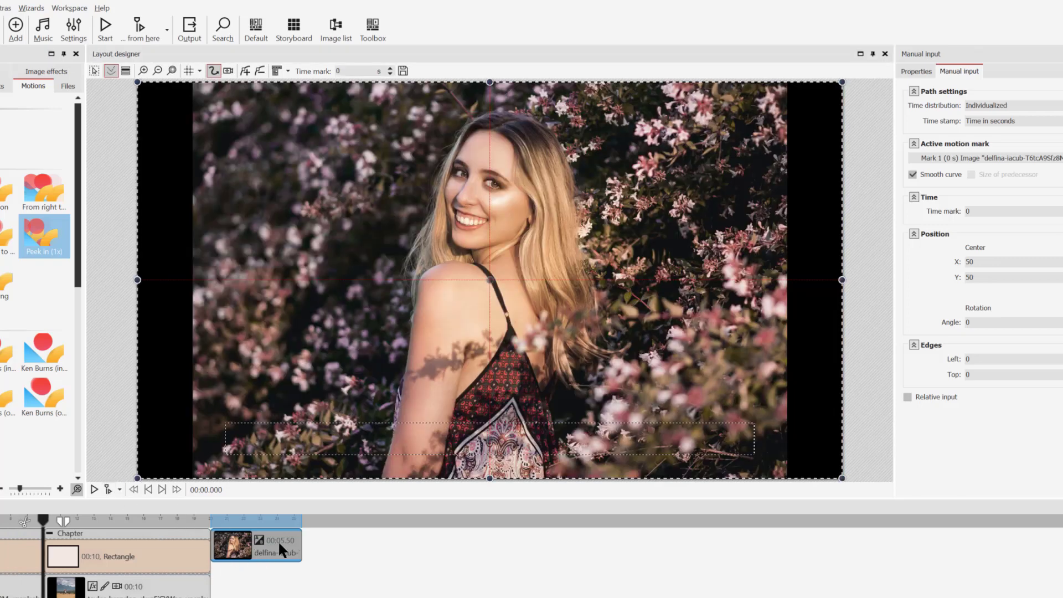
- Add a motion mark at 2 s, and shrink the start mark and move it off the canvas to about X -22.4 %, Y 55.9 %
drag(44, 236, 150, 277)
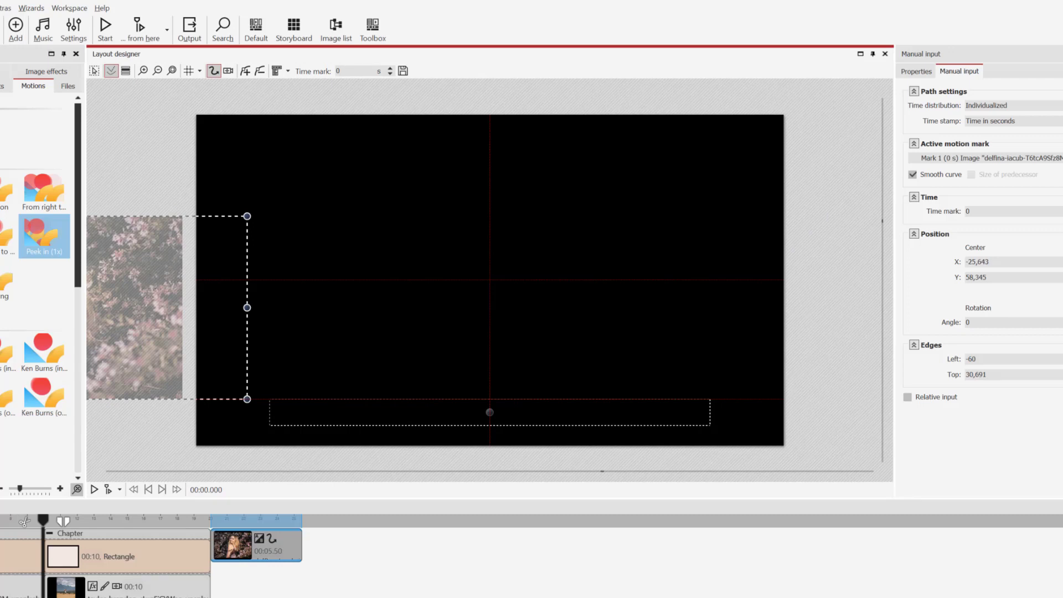
click(245, 71)
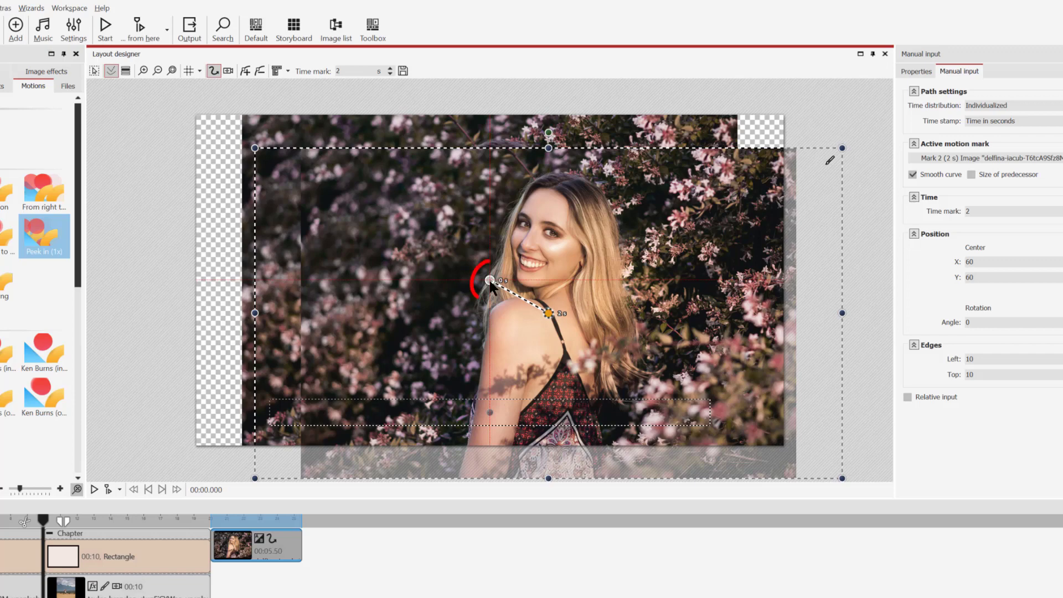
drag(490, 280, 247, 288)
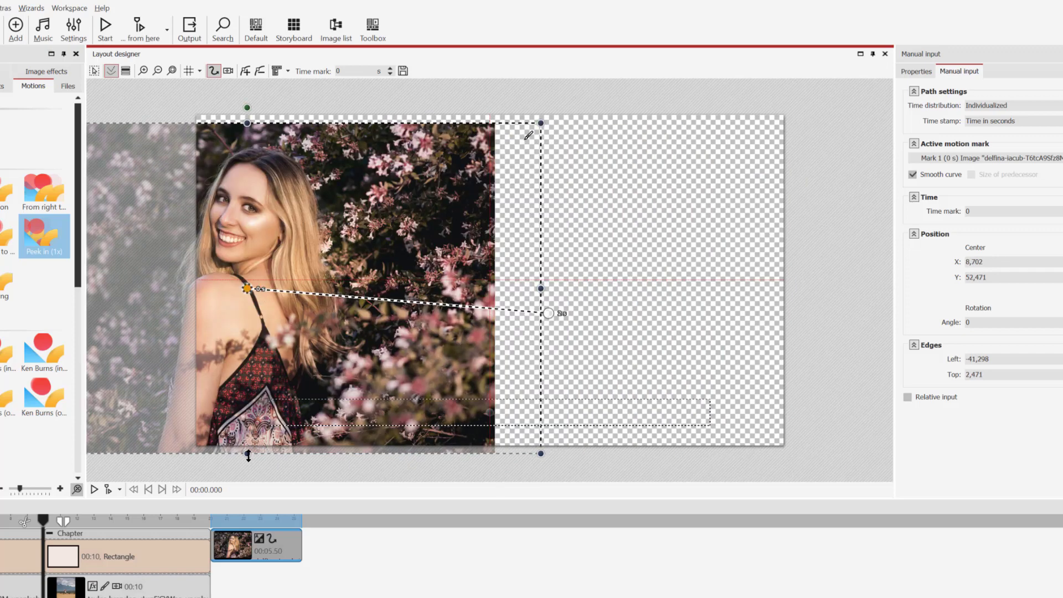
drag(248, 455, 258, 267)
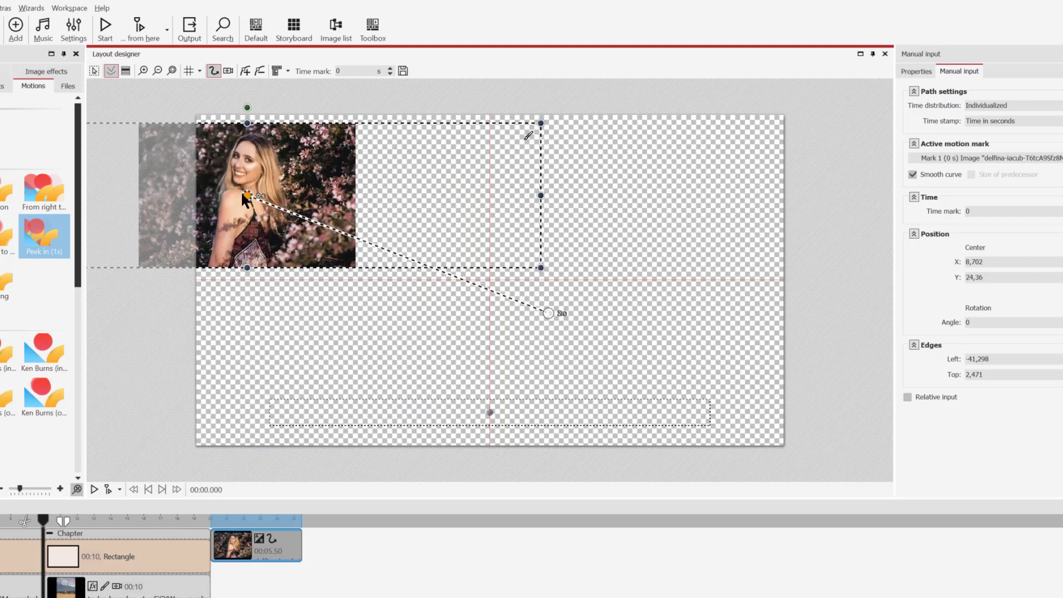
drag(230, 211, 70, 306)
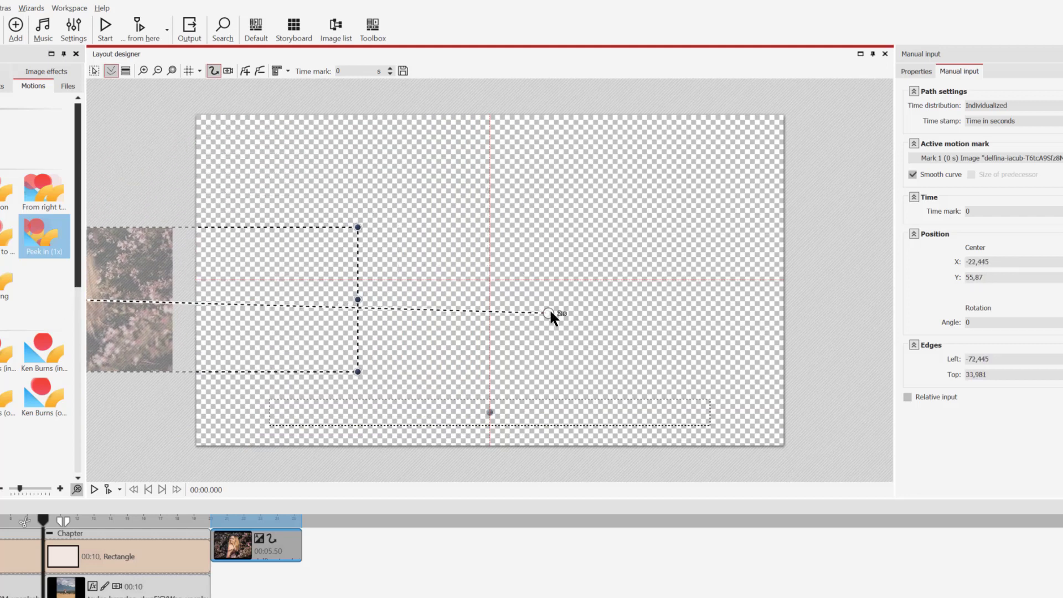
- Give the 2 s motion mark its predecessor's size and move it near the canvas centre, about X 49.3 %, Y 50 %
click(548, 313)
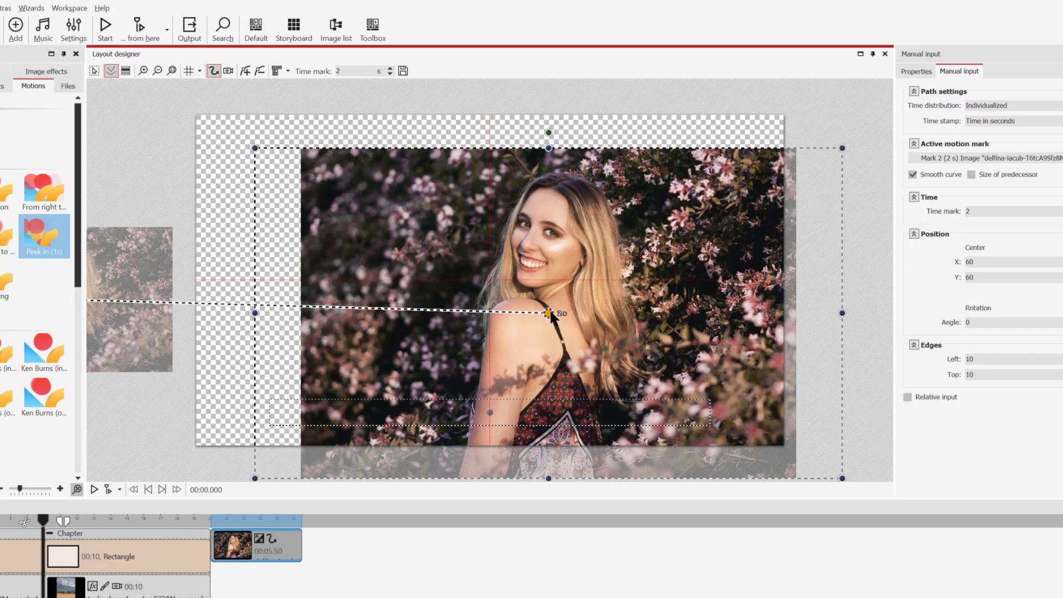
drag(548, 478, 549, 345)
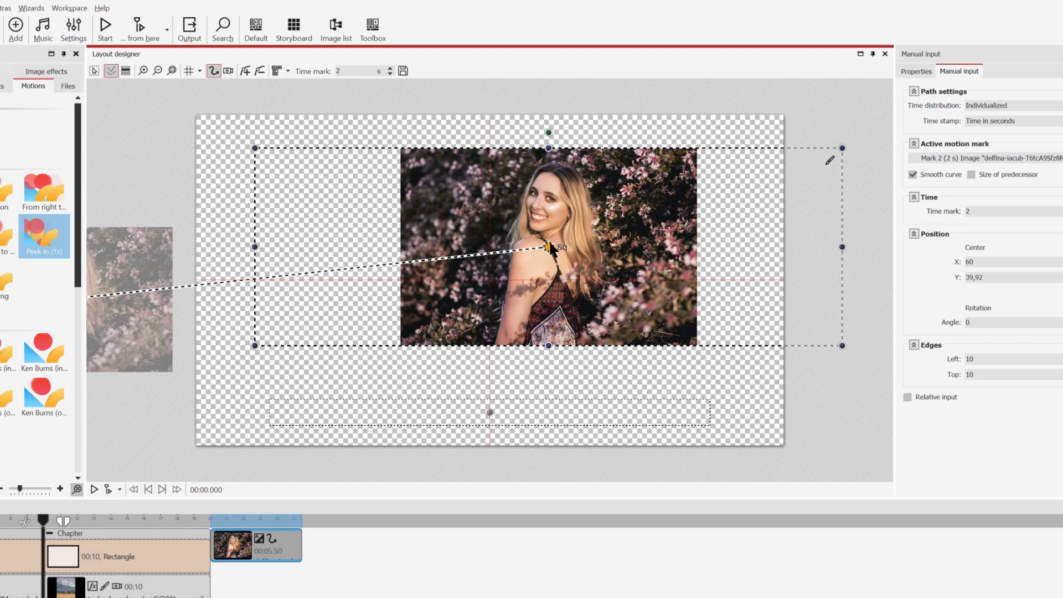
drag(548, 247, 485, 280)
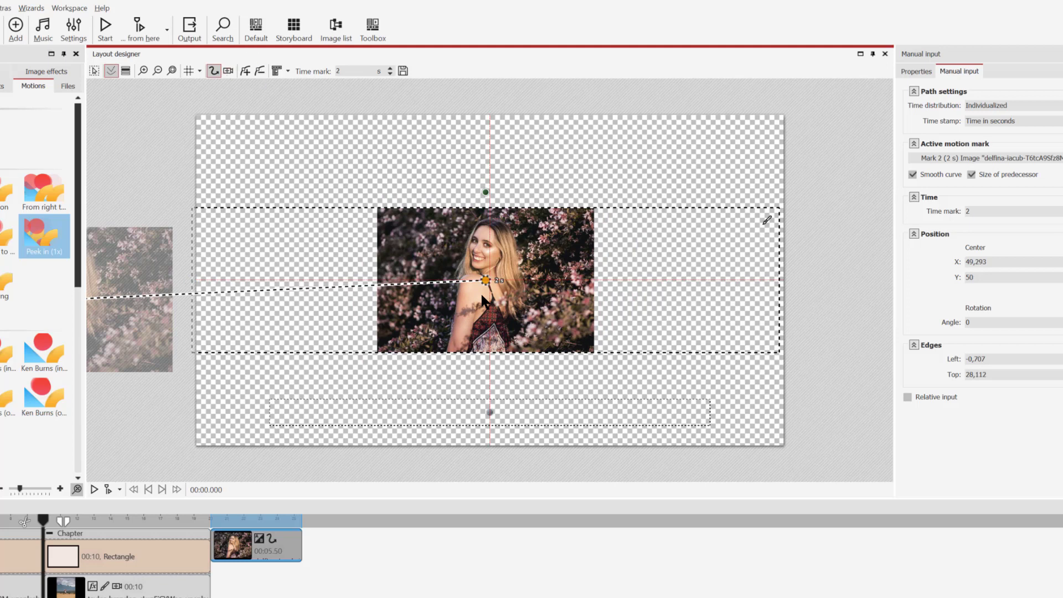
- Add a motion mark at 4 s beyond the canvas's right edge, about X 122.6 %, Y 62.9 %, and enlarge the image at the 2 s mark
click(242, 69)
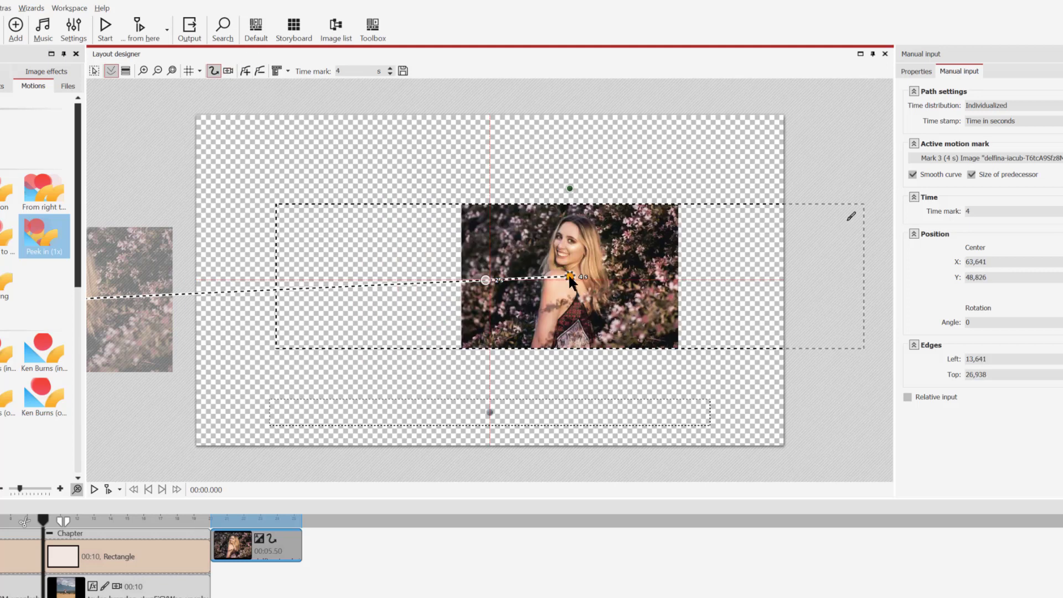
drag(568, 274, 914, 320)
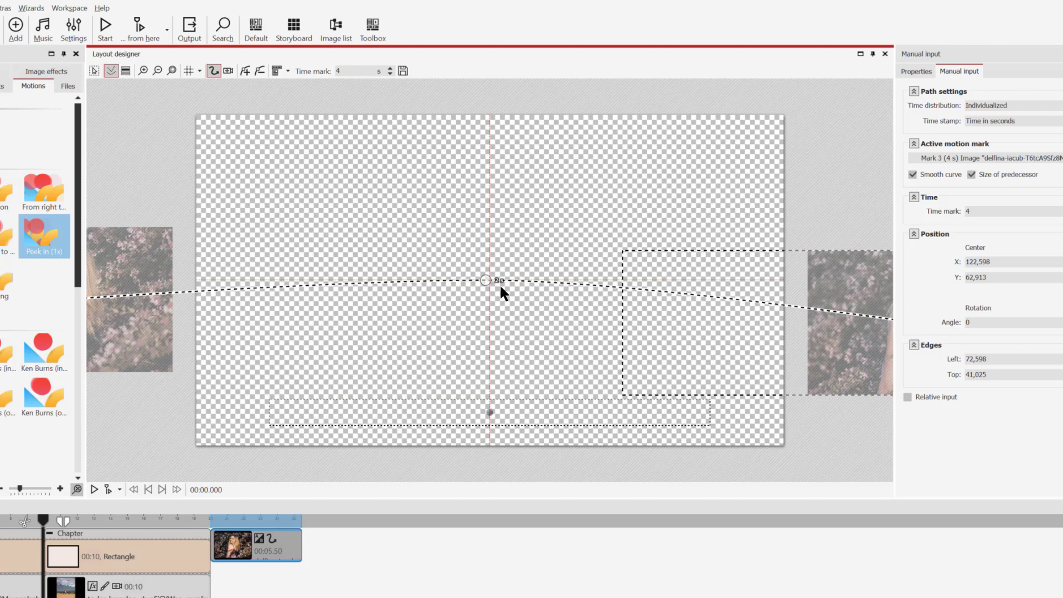
click(485, 279)
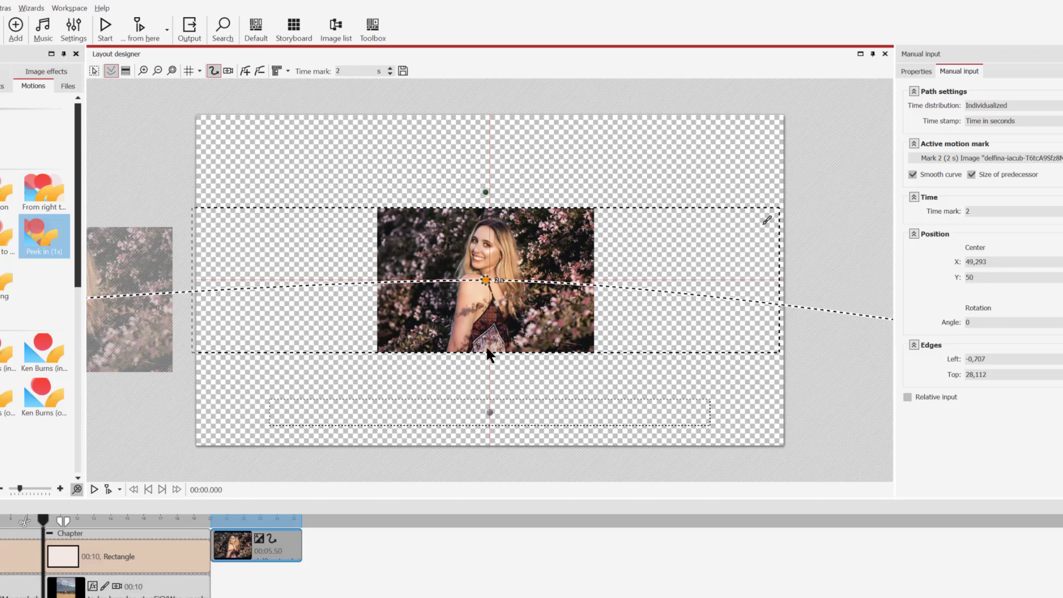
mouse_move(486, 352)
mouse_down()
mouse_move(487, 391)
mouse_move(487, 352)
mouse_up()
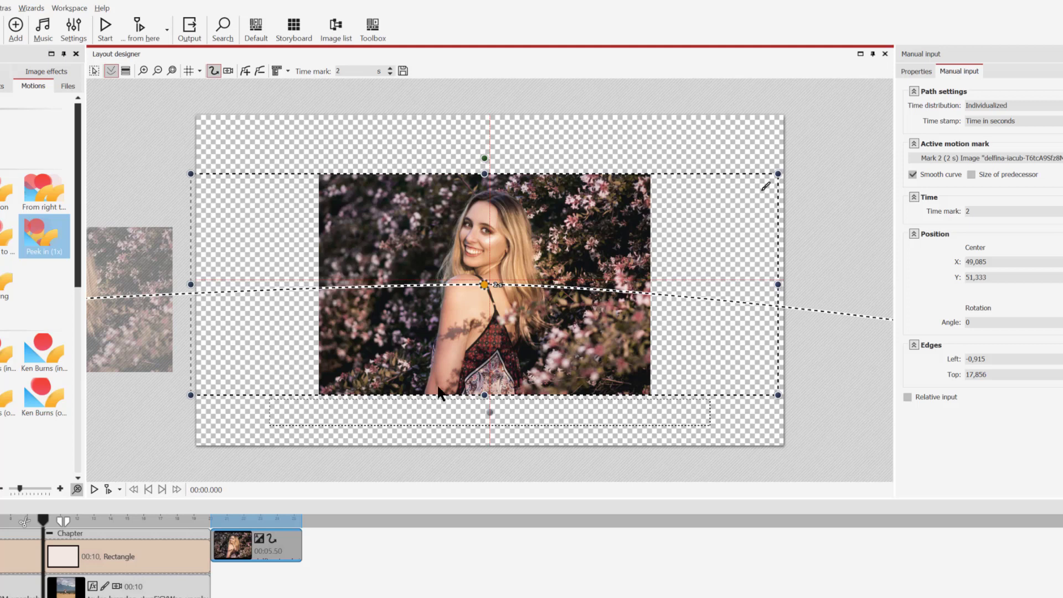
- Preview the motion path from the start of the portrait image, then pause playback
click(206, 516)
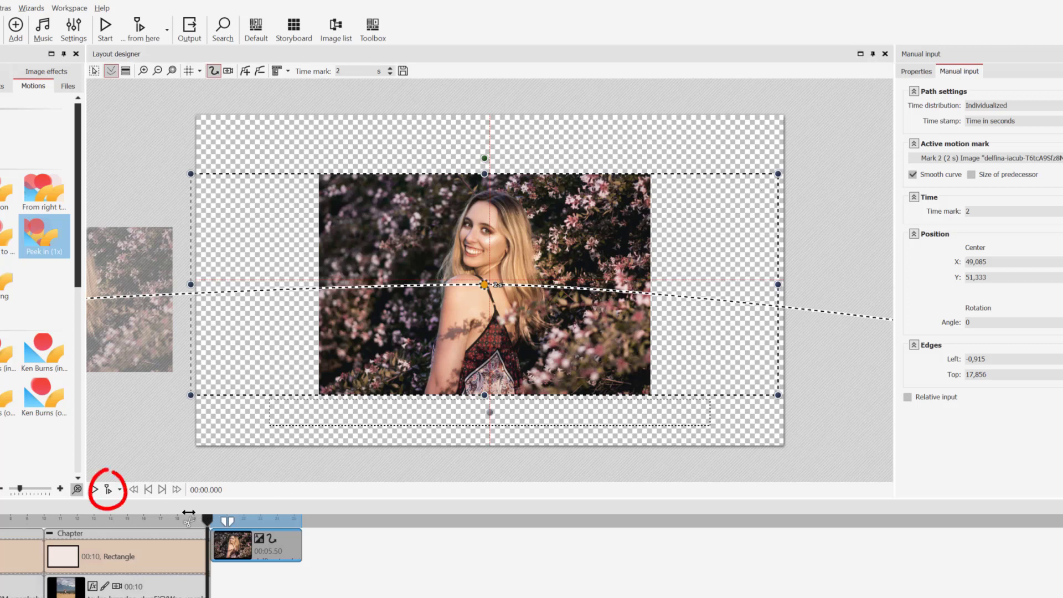
click(106, 488)
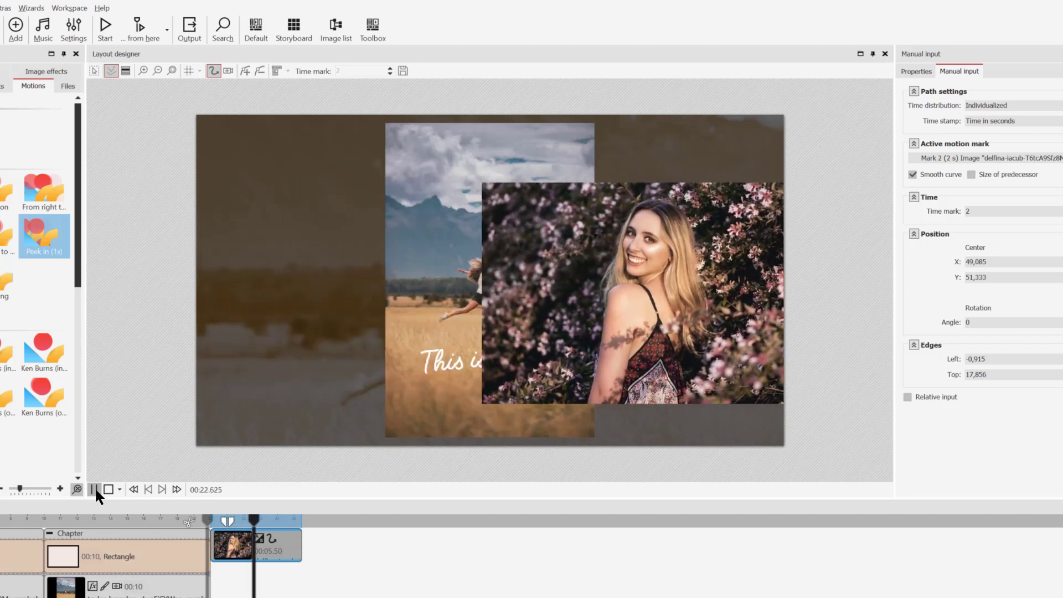
click(95, 490)
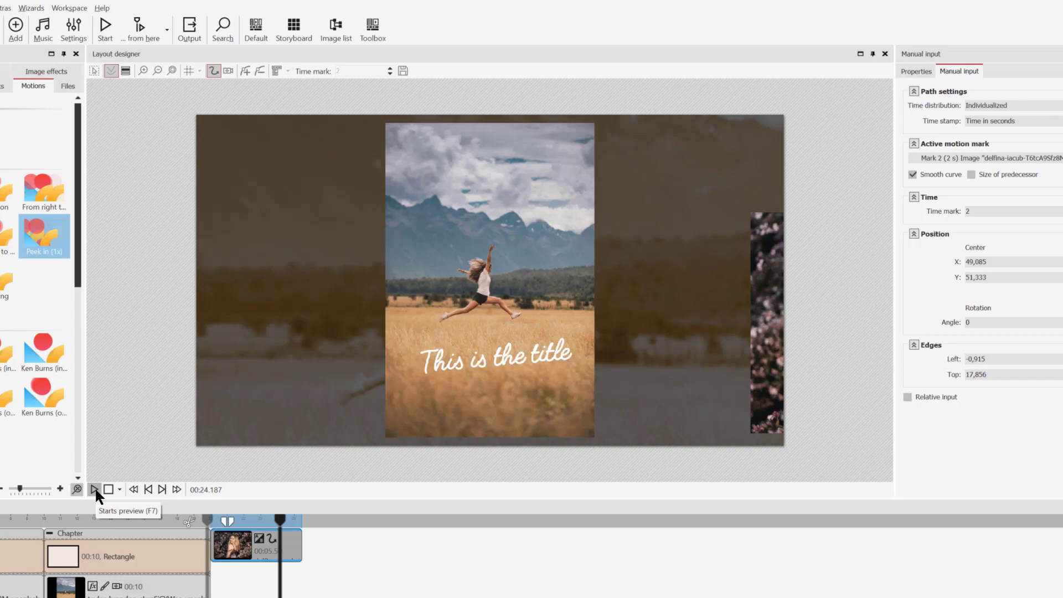
- Insert a motion mark at 4 s, place it exactly on the 2 s mark, and rotate the image there by about 5.74°
click(247, 548)
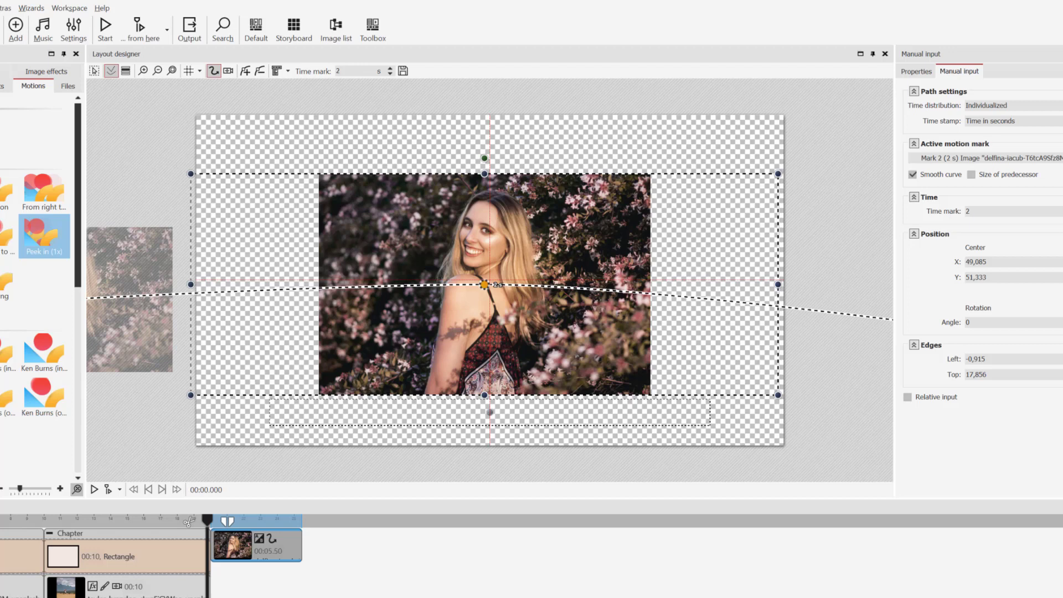
click(245, 71)
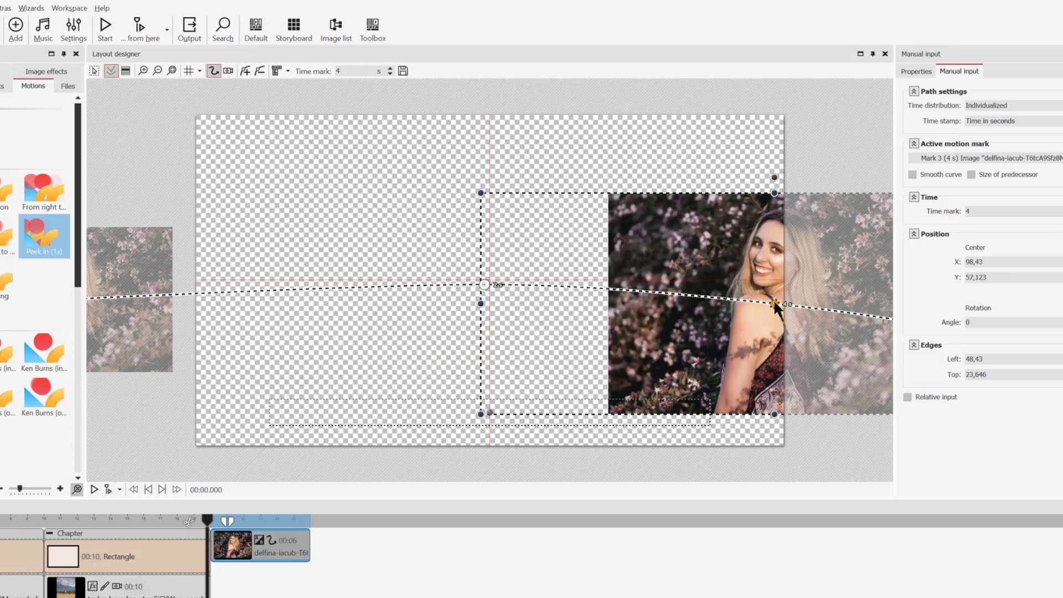
drag(775, 304, 485, 285)
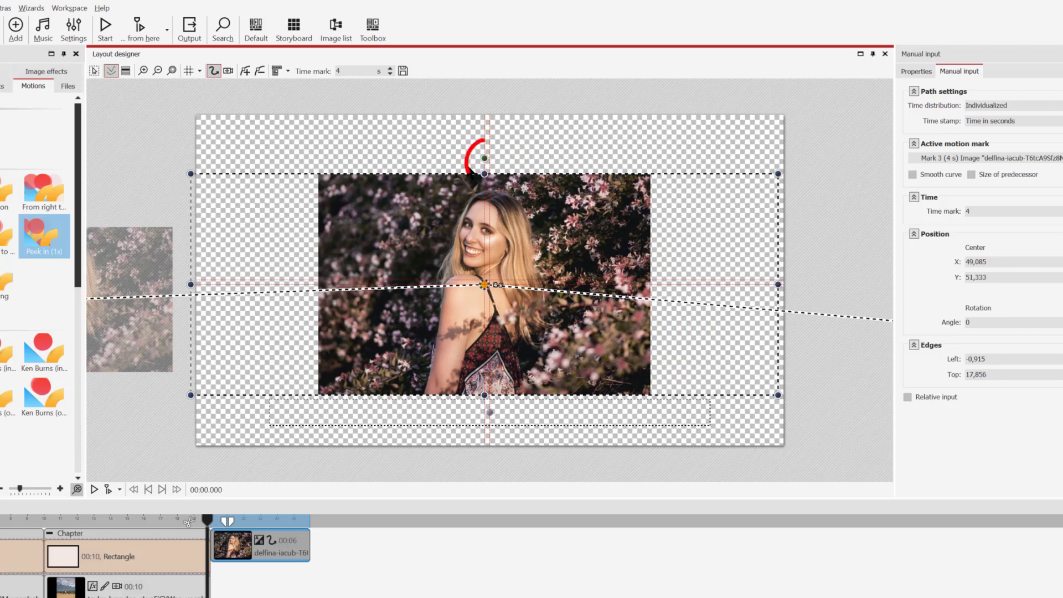
drag(485, 158, 492, 161)
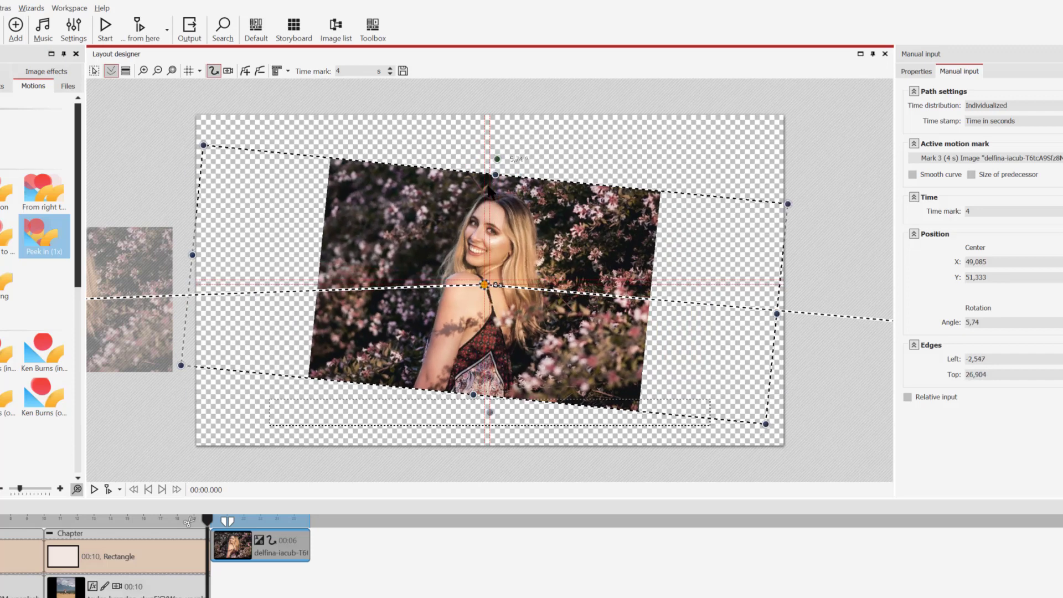
- Preview the portrait image's animation with the added rotation, then stop playback
click(107, 489)
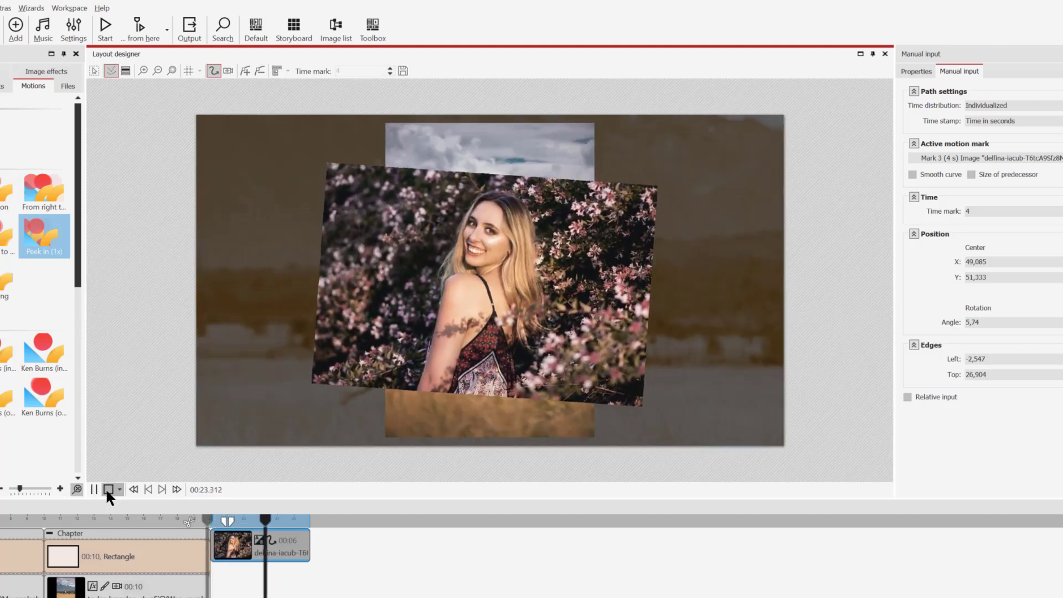
click(107, 489)
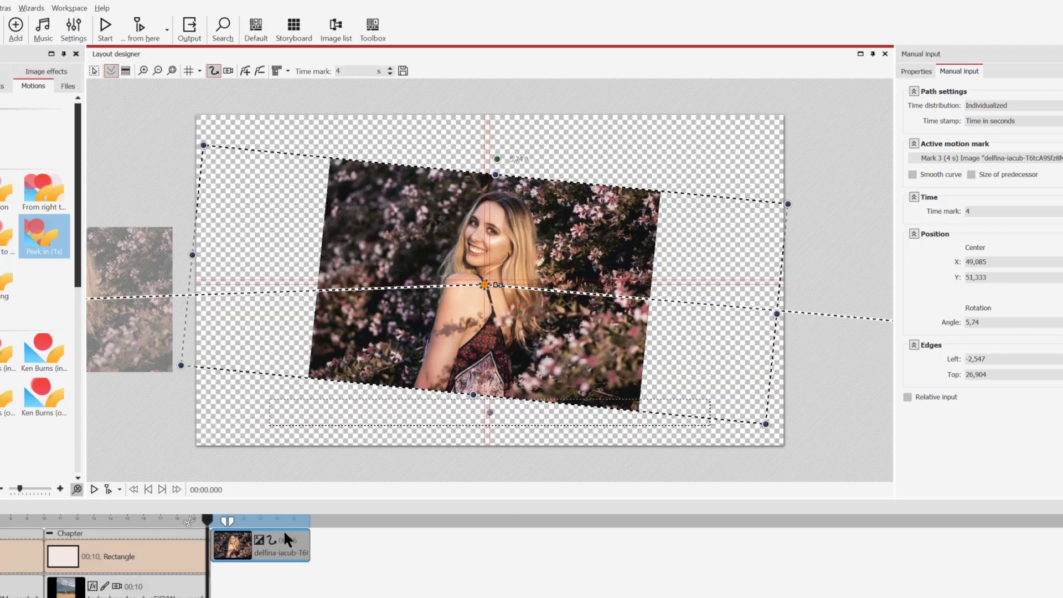
- Set the portrait image's fade-in transition to None and preview its animation
click(911, 72)
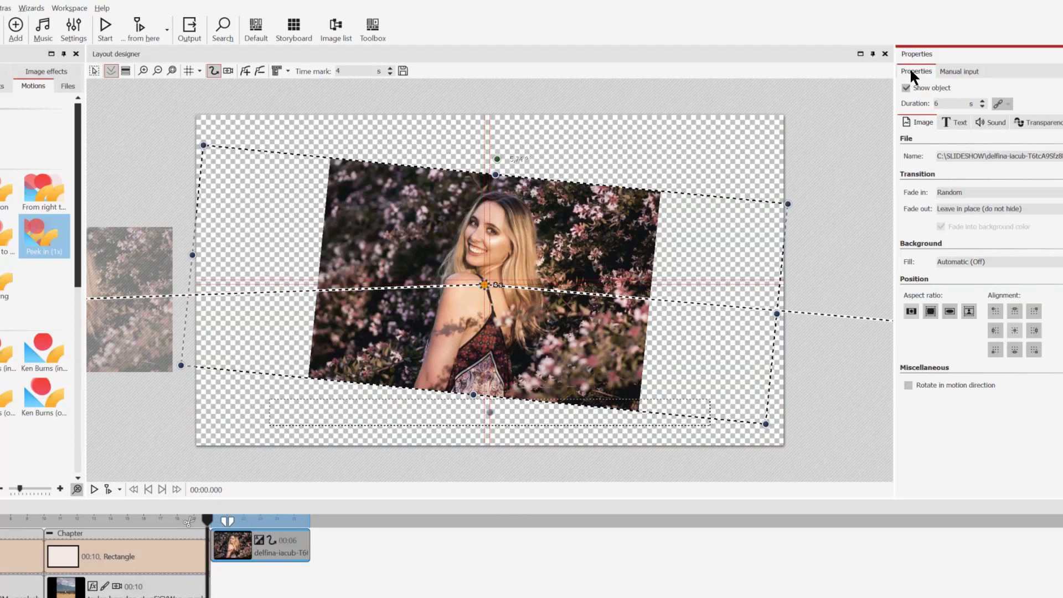
click(949, 192)
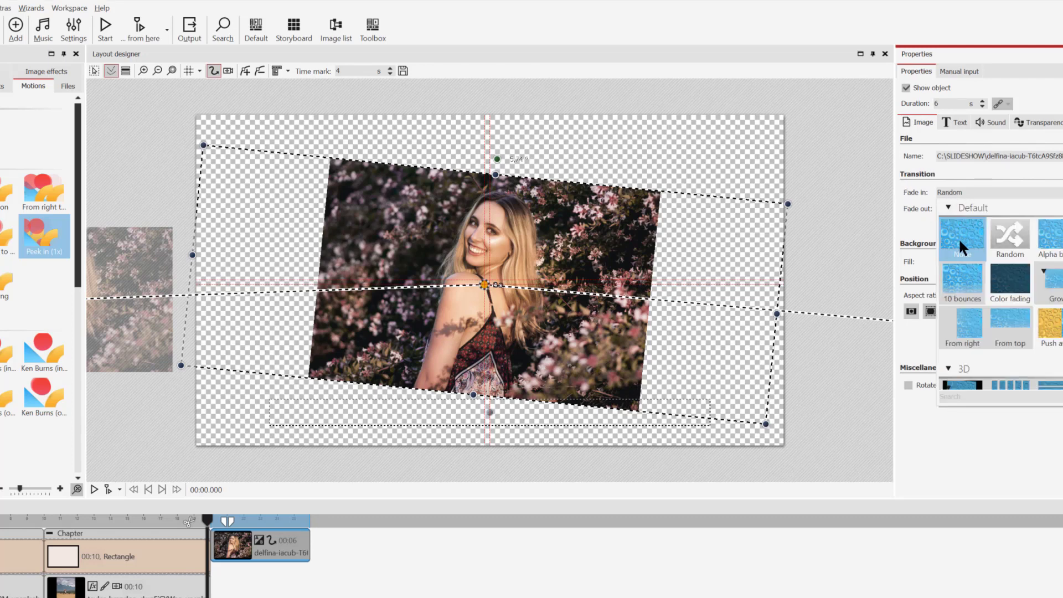
click(108, 489)
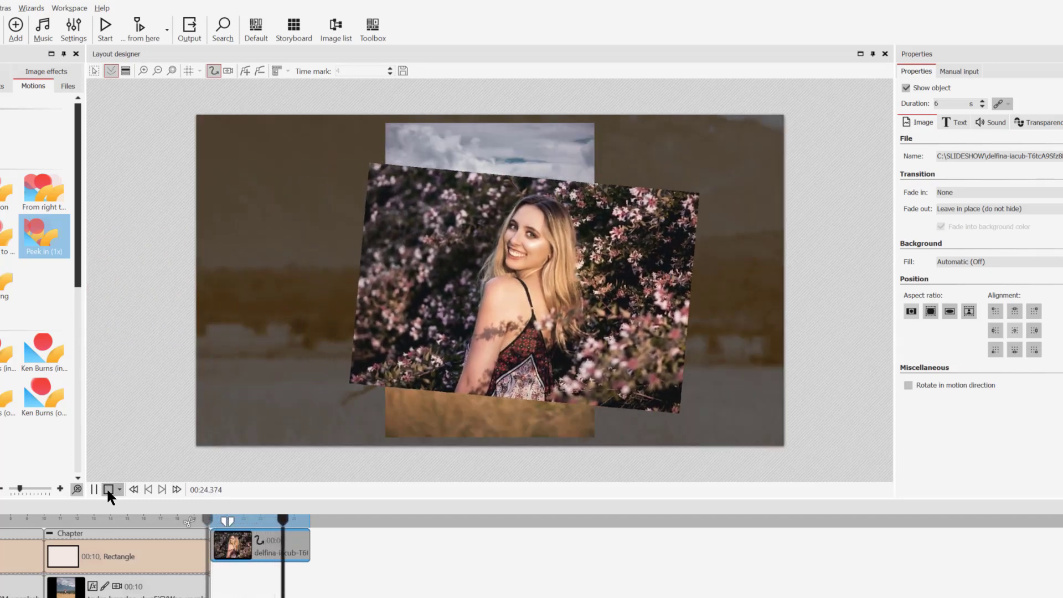
click(108, 490)
- Preview the existing Flexi-Collage chapter from its start
click(92, 529)
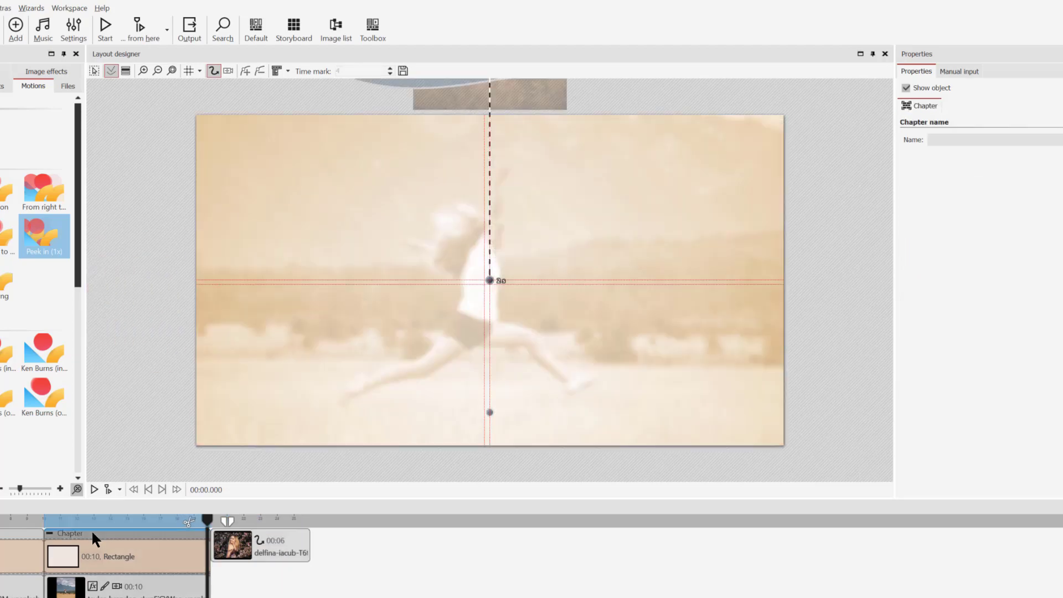
click(41, 517)
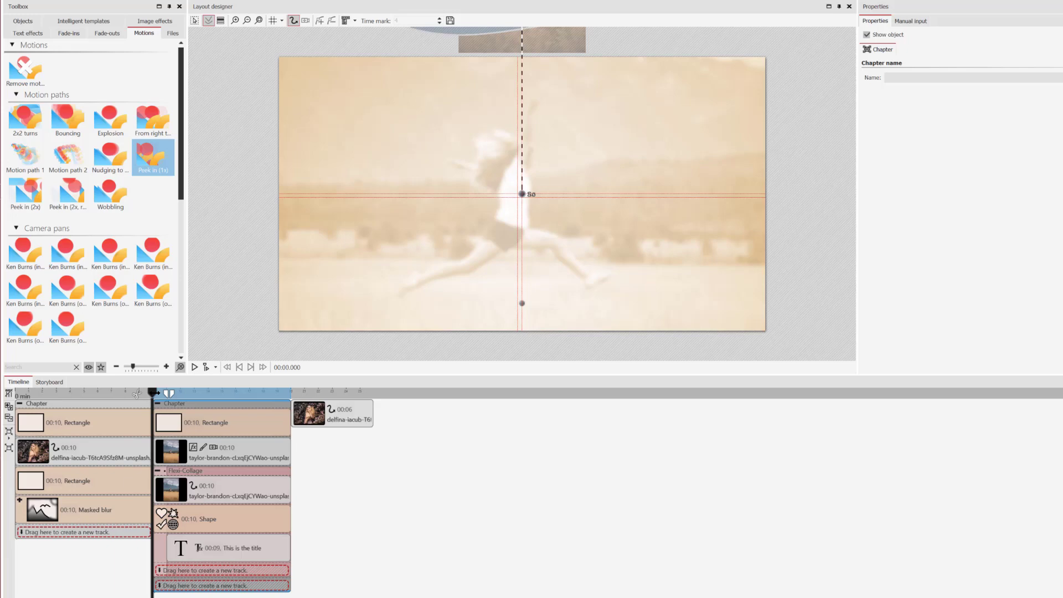
click(207, 367)
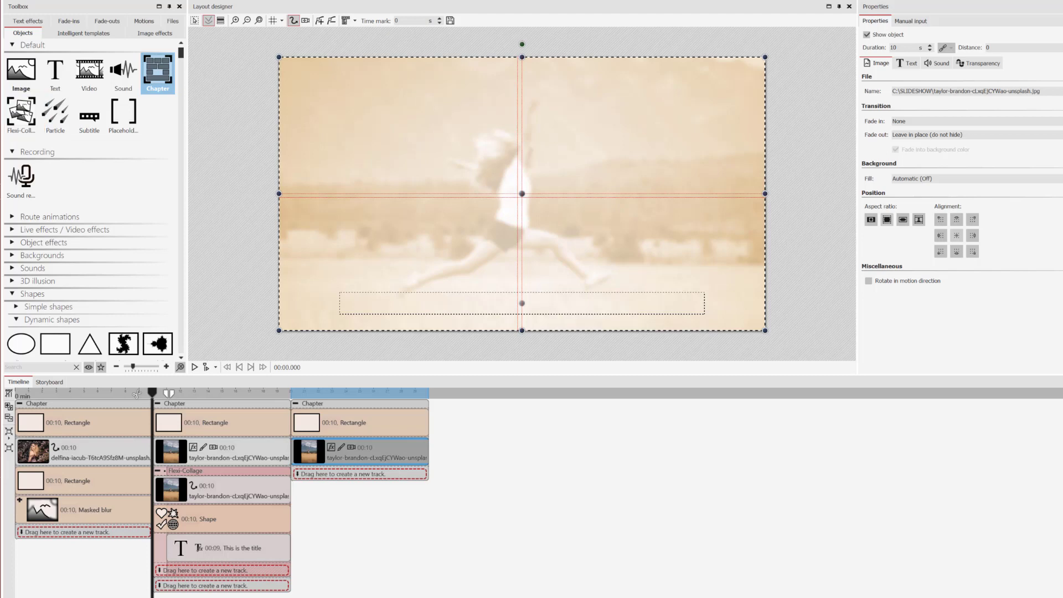
- Add a Flexi-Collage to the last chapter containing the image taylor-brandon-cLxqEjCYWao-unsplash.jpg, with a 10 s duration and fade-in None
drag(21, 115, 325, 477)
click(174, 21)
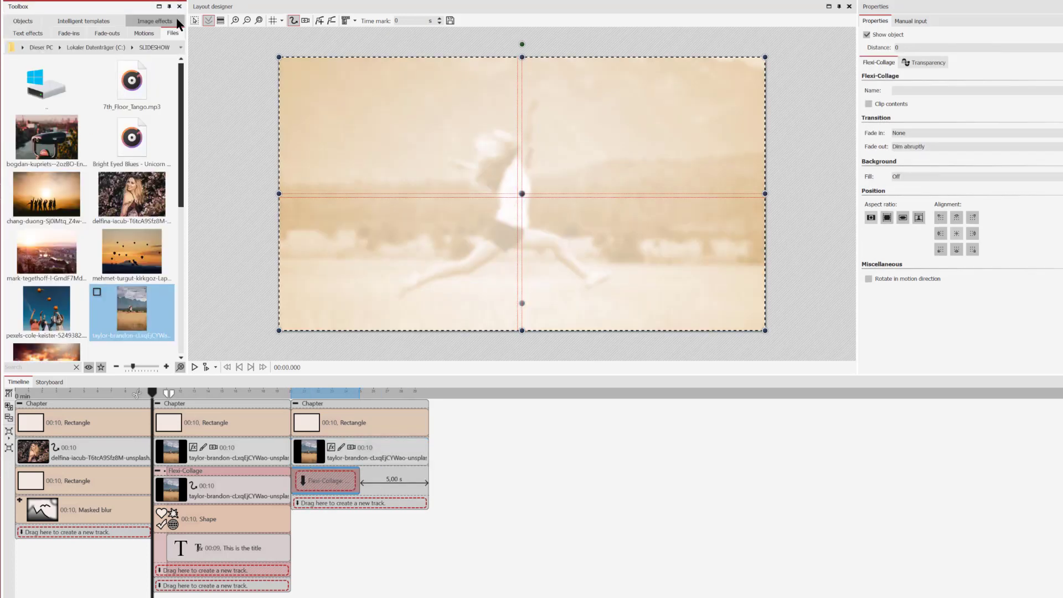
drag(131, 314, 314, 488)
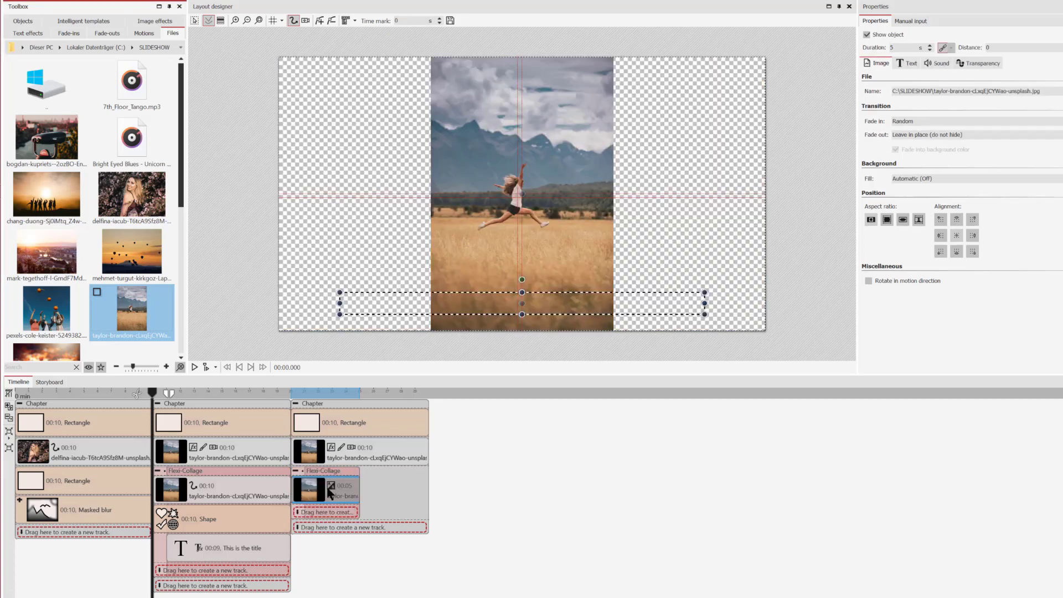
click(909, 122)
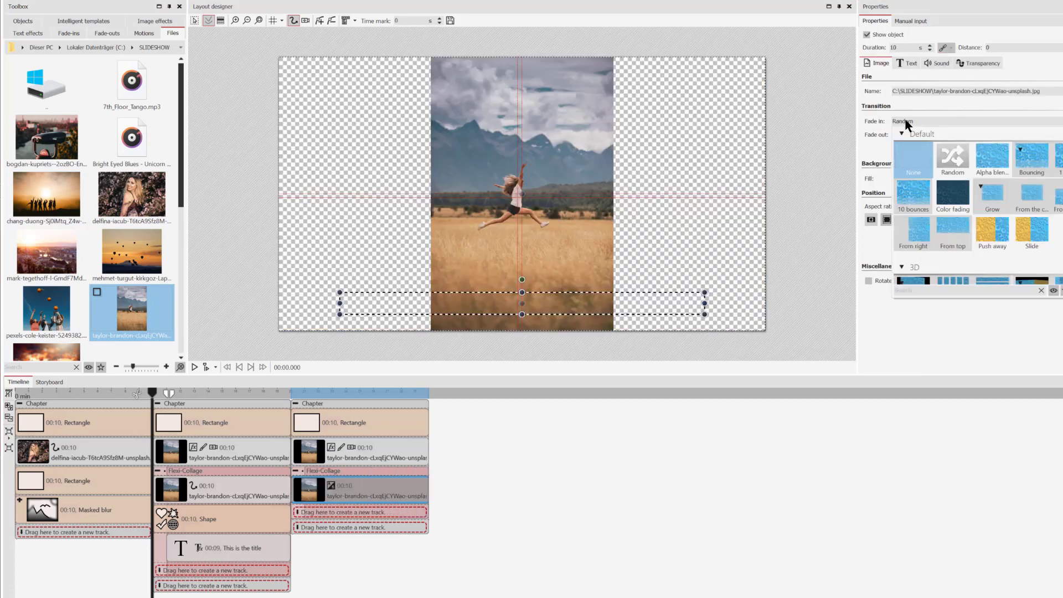
- Add the text "This is where the text goes" to the new Flexi-Collage and copy the blue banner shape from the preceding chapter beneath it
click(25, 34)
click(23, 21)
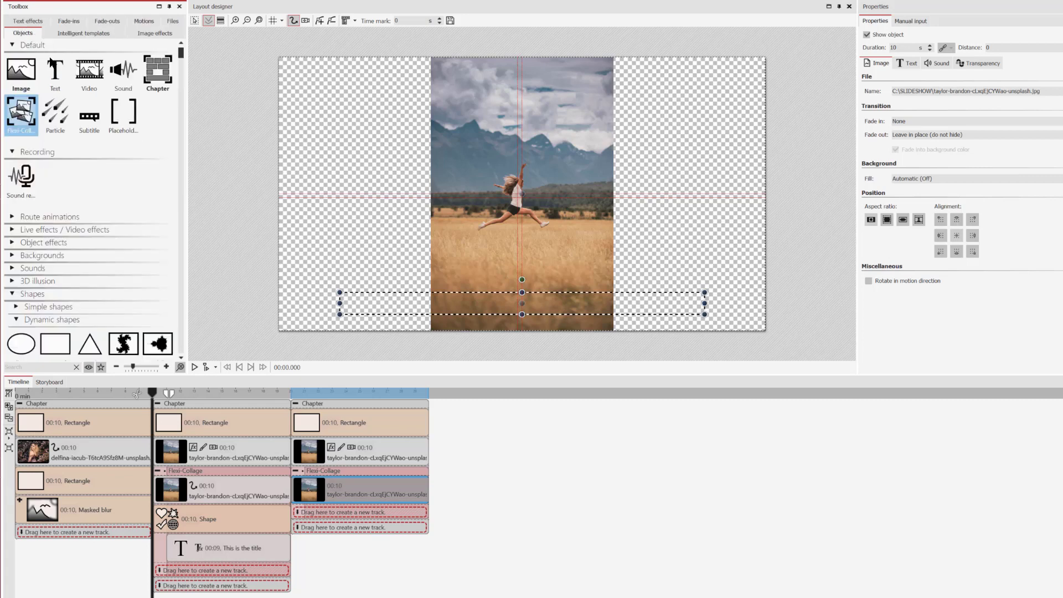
drag(74, 91, 312, 511)
click(263, 516)
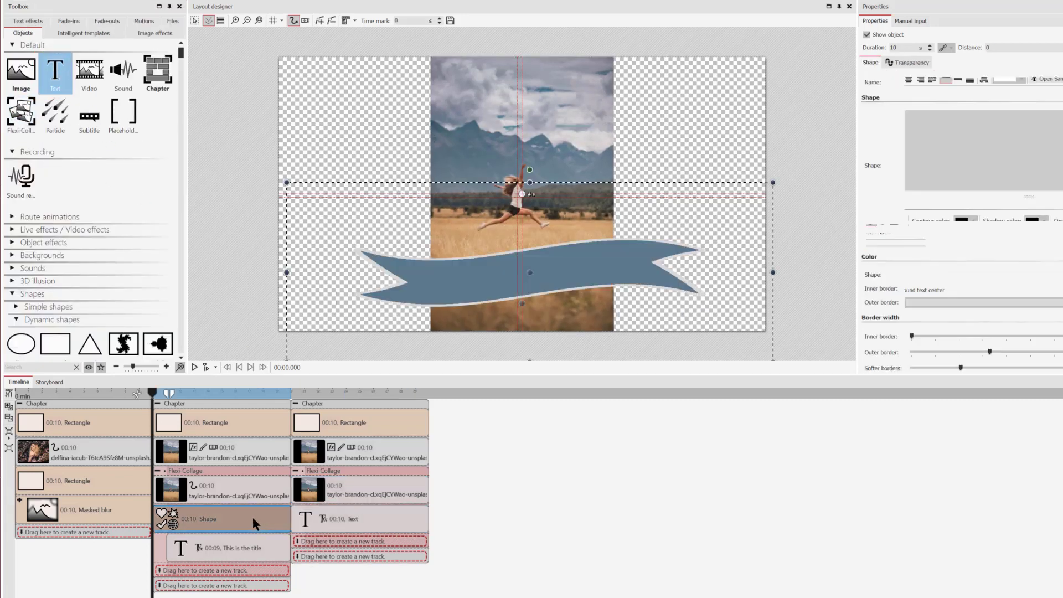
drag(250, 517, 349, 520)
text(This is where th)
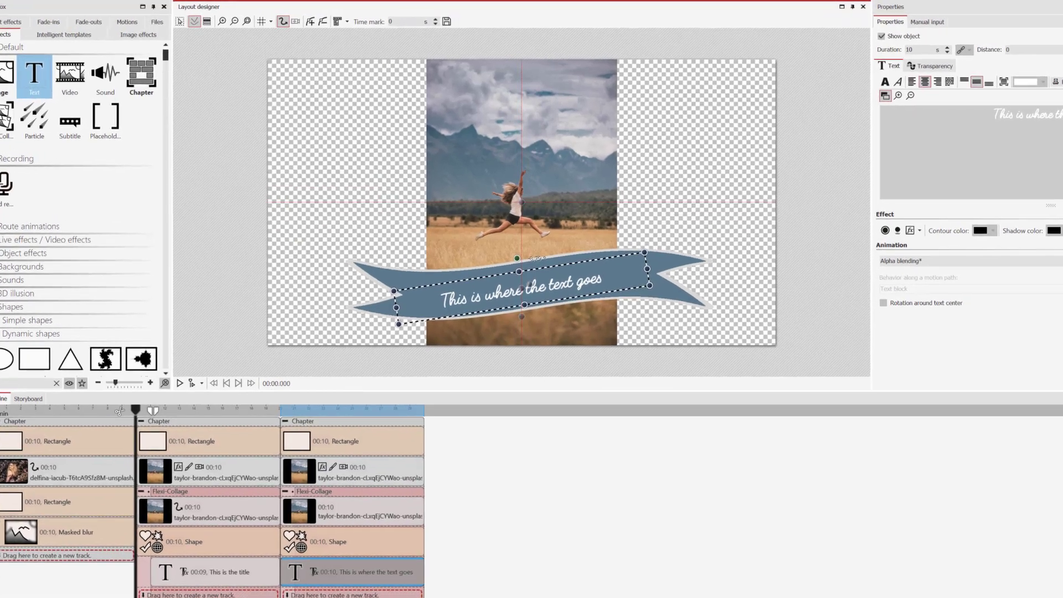
- Reduce the new Flexi-Collage's height to about 62 % of the canvas and place it just above the canvas's upper edge
click(367, 470)
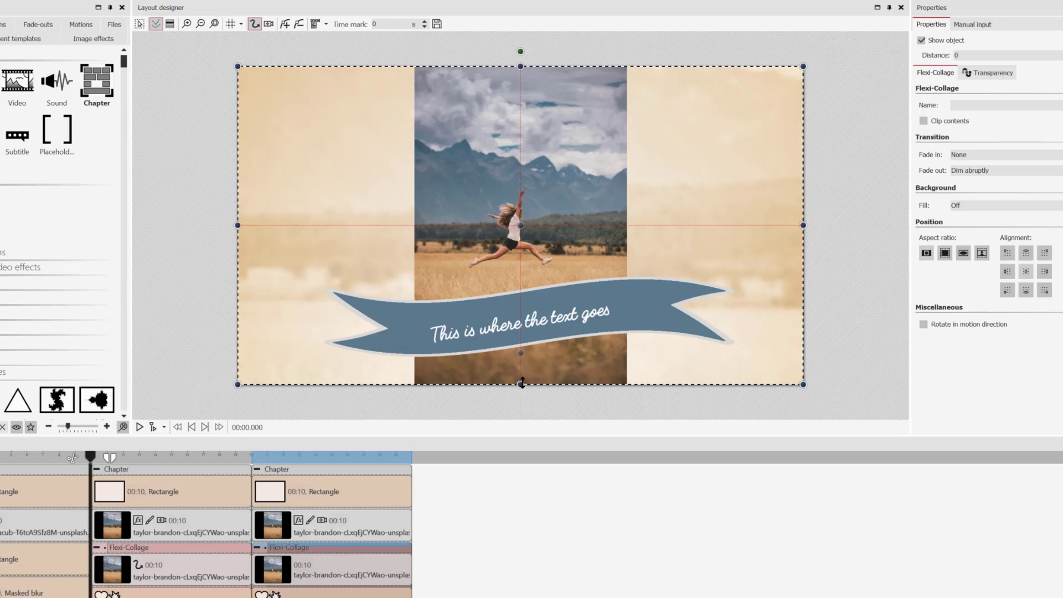
drag(521, 385, 521, 264)
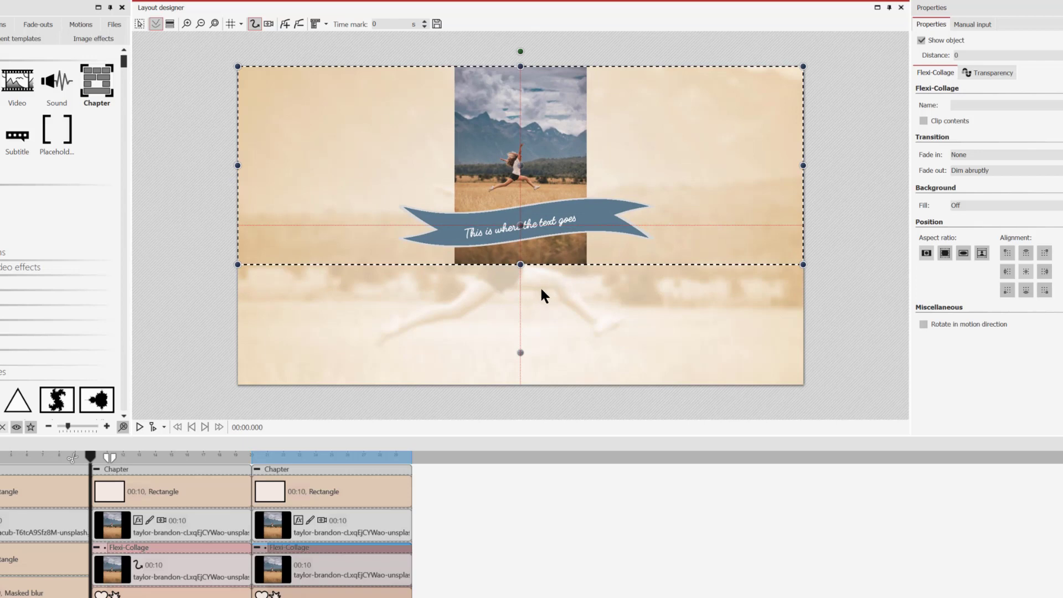
click(201, 20)
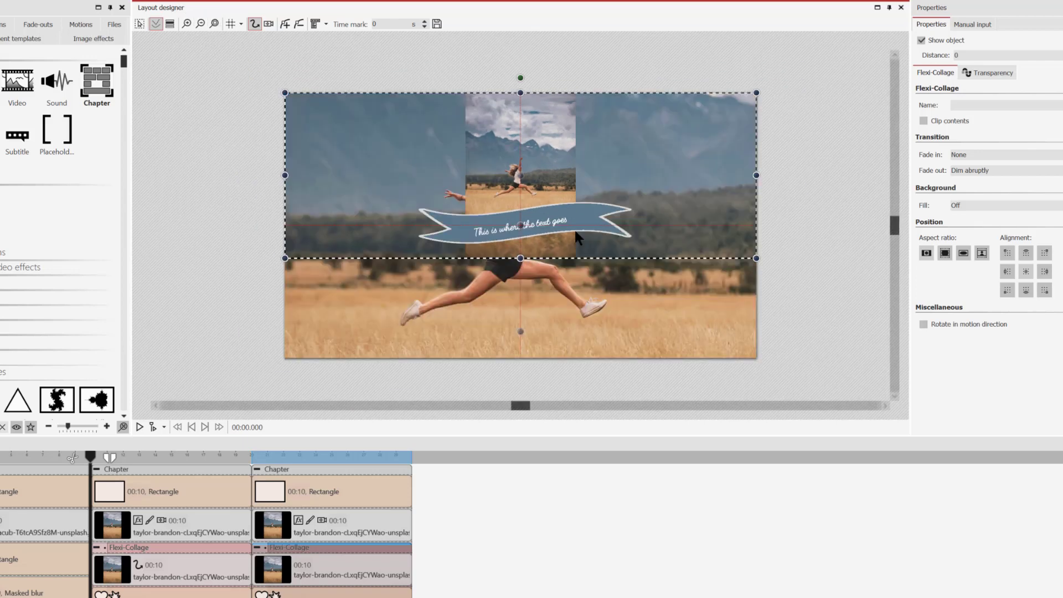
drag(534, 207, 534, 34)
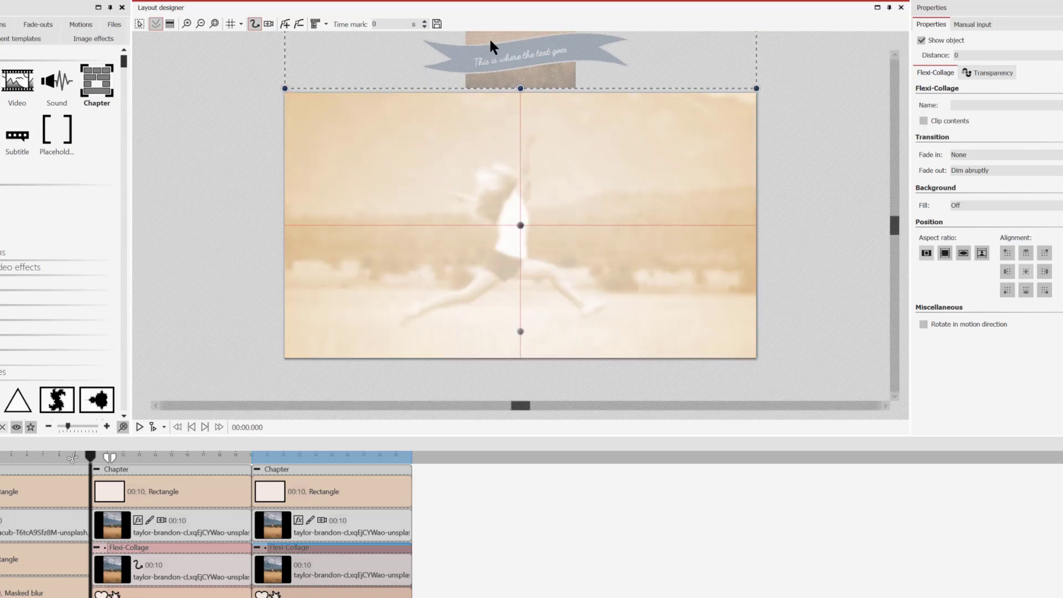
- Add a motion mark at 2 s that centres the Flexi-Collage slightly enlarged on the canvas, and preview the entry
click(283, 23)
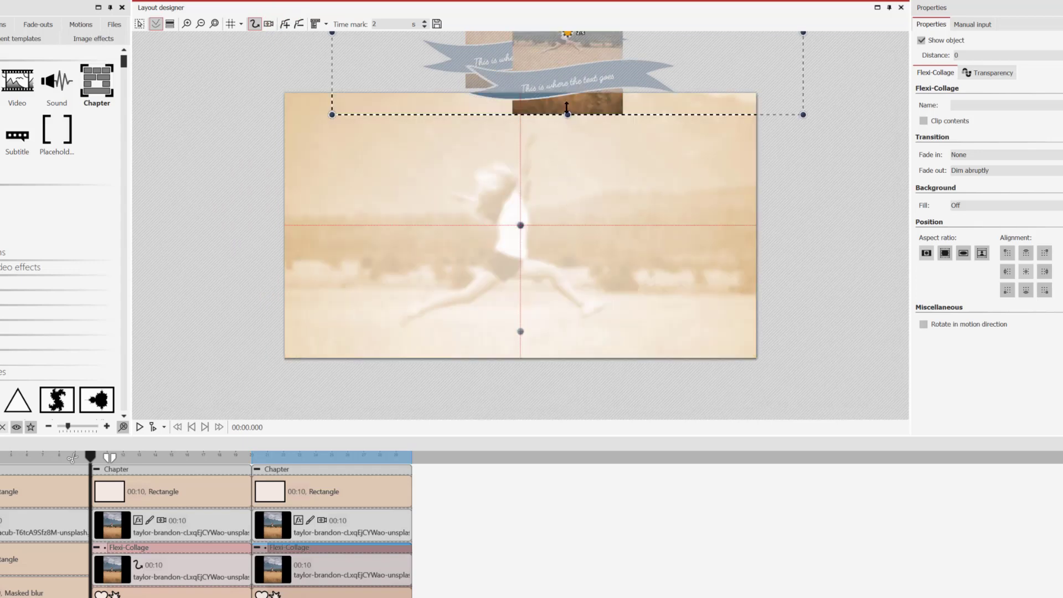
drag(567, 105, 511, 272)
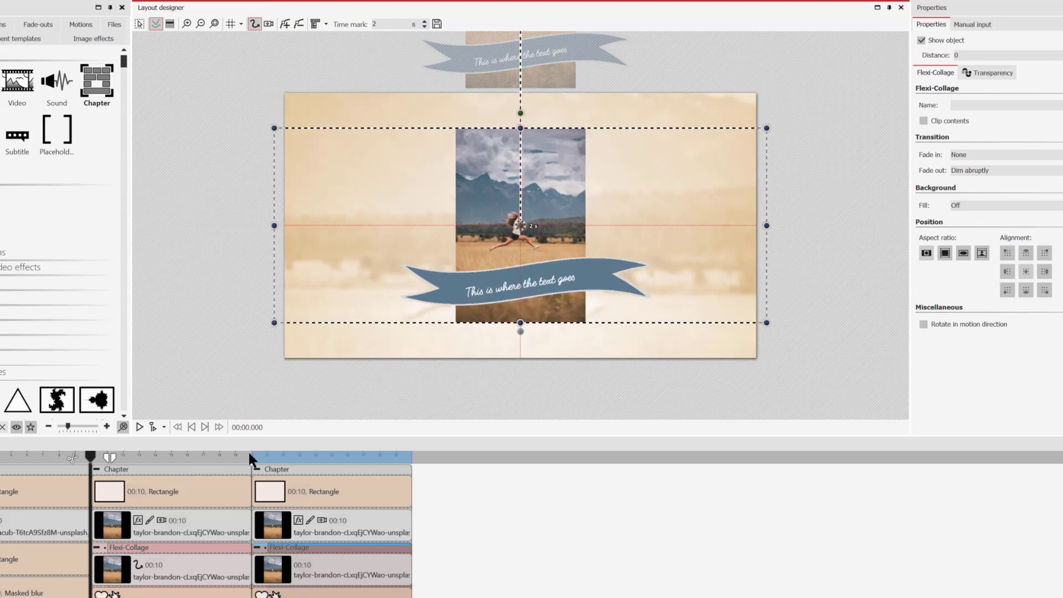
click(248, 453)
click(140, 427)
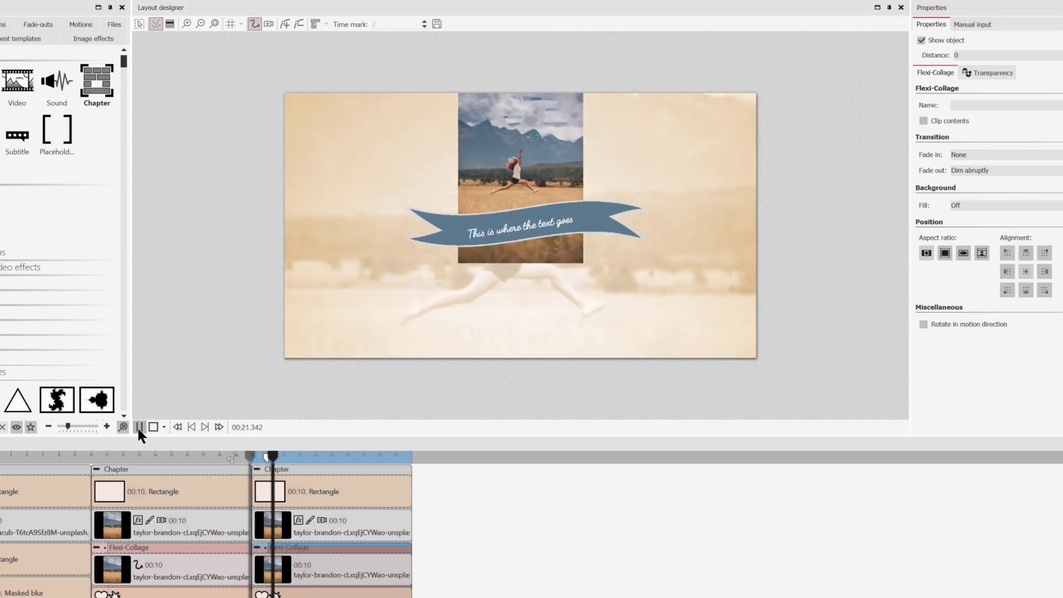
click(150, 428)
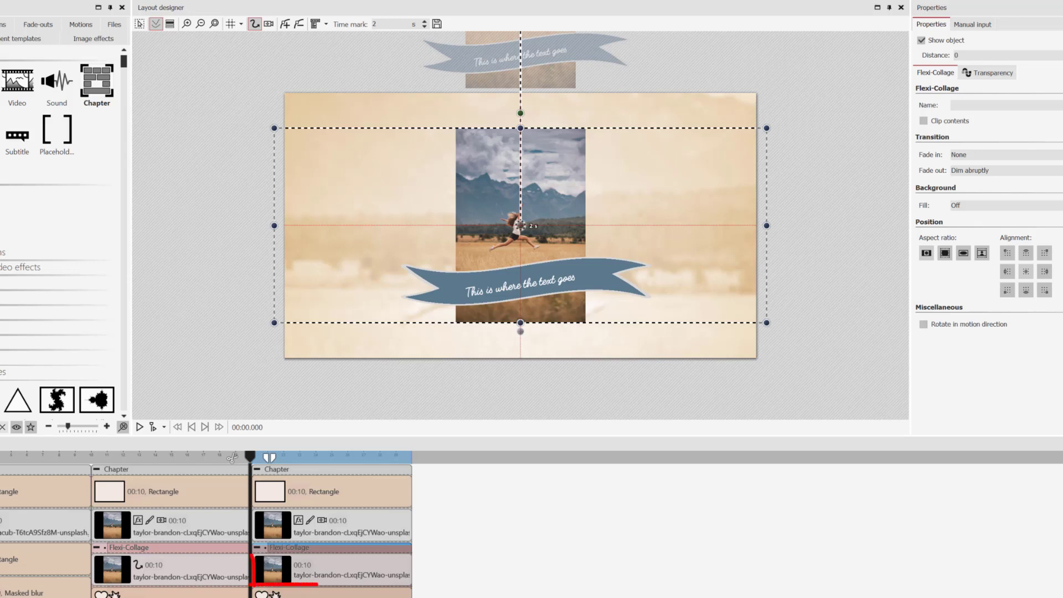
- Give the image inside the Flexi-Collage motion marks at 2 s and 4 s, enlarge it around the canvas centre at 4 s, and preview it
click(317, 566)
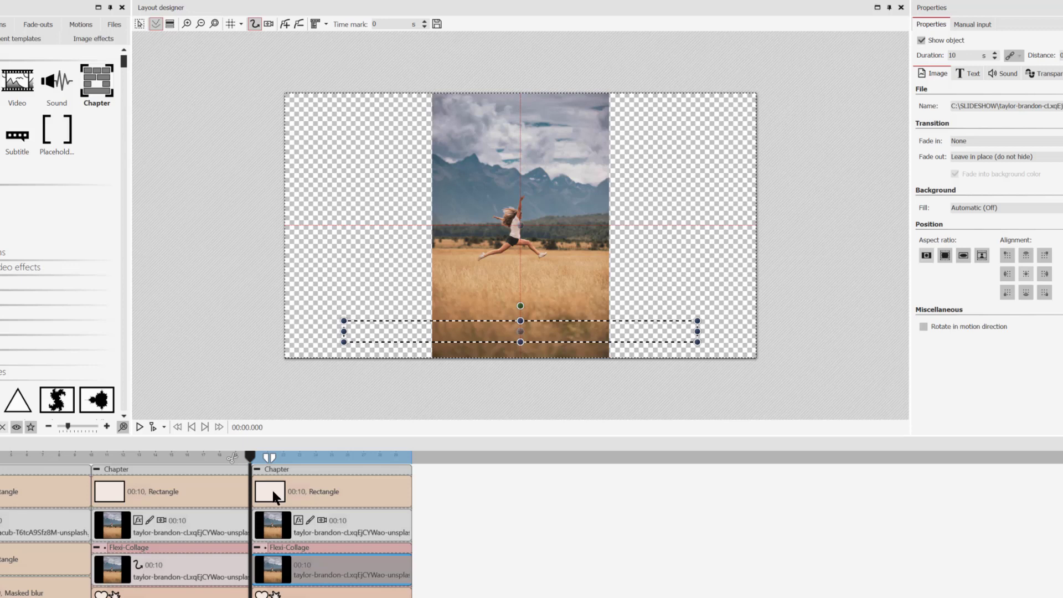
click(373, 24)
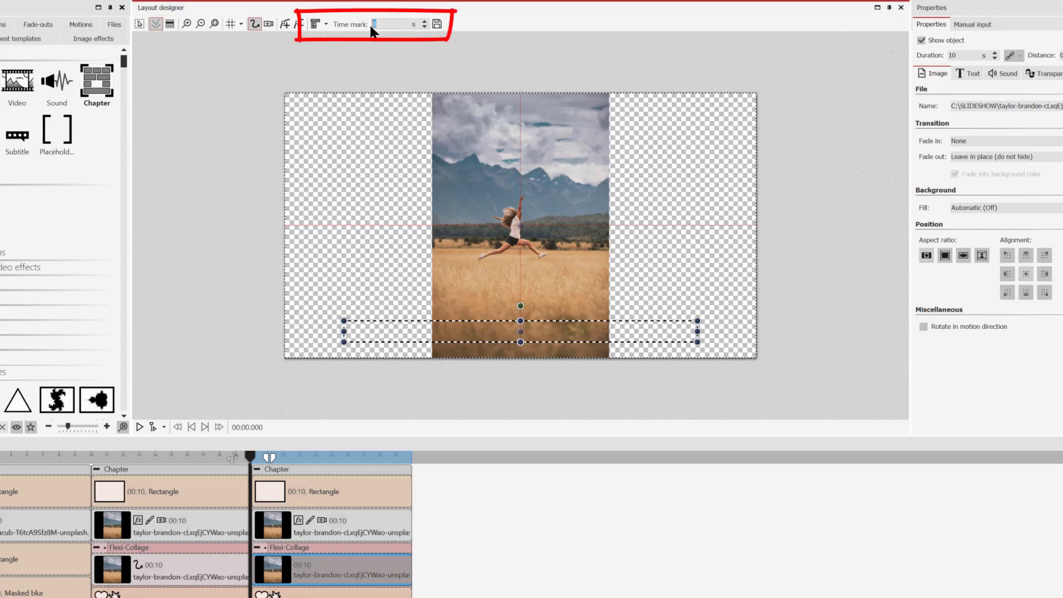
text(2)
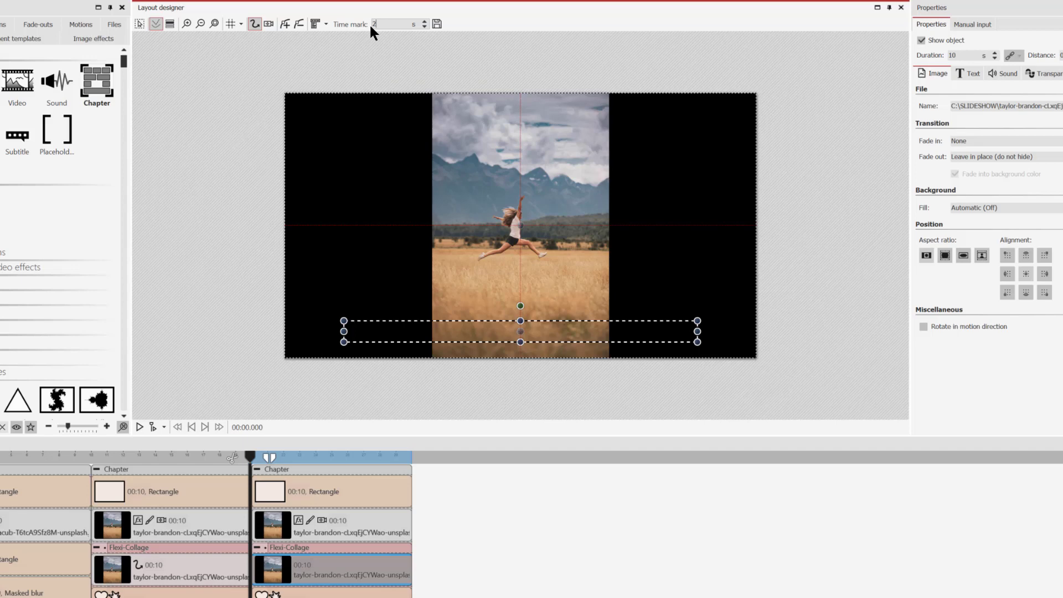
click(287, 22)
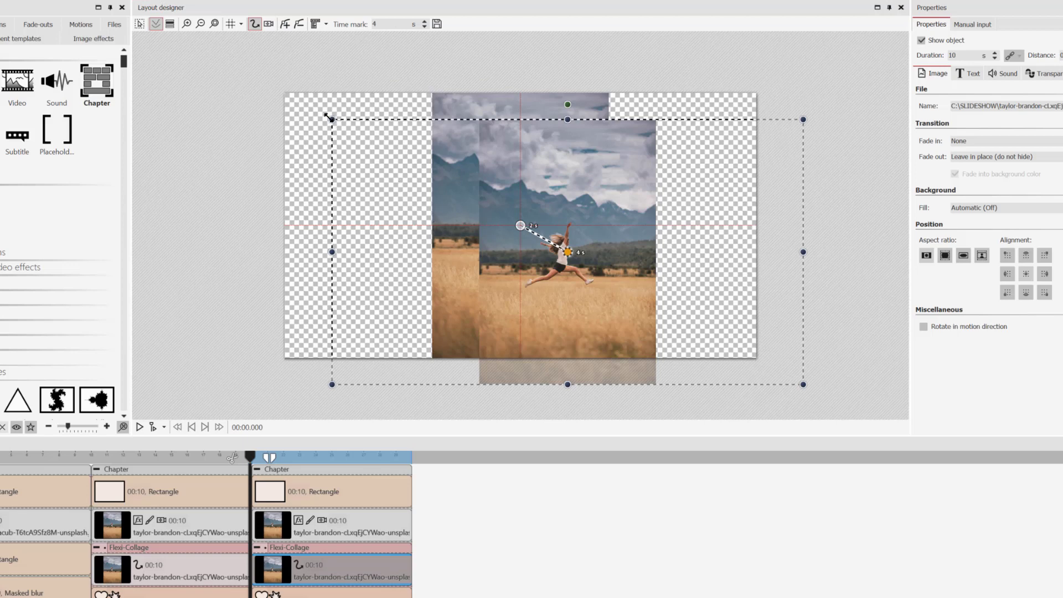
drag(327, 117, 252, 65)
click(139, 427)
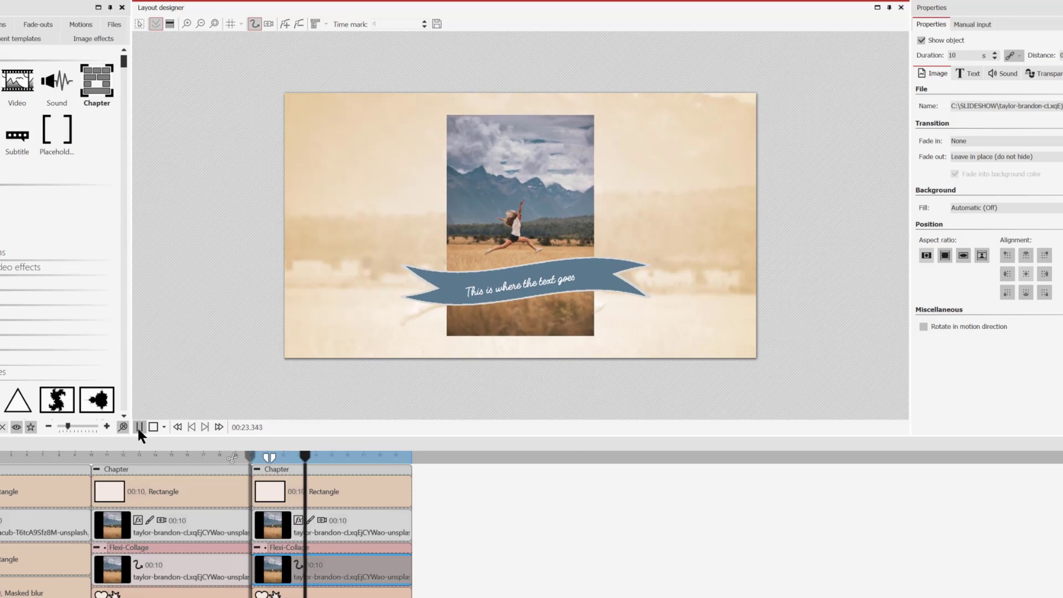
click(139, 428)
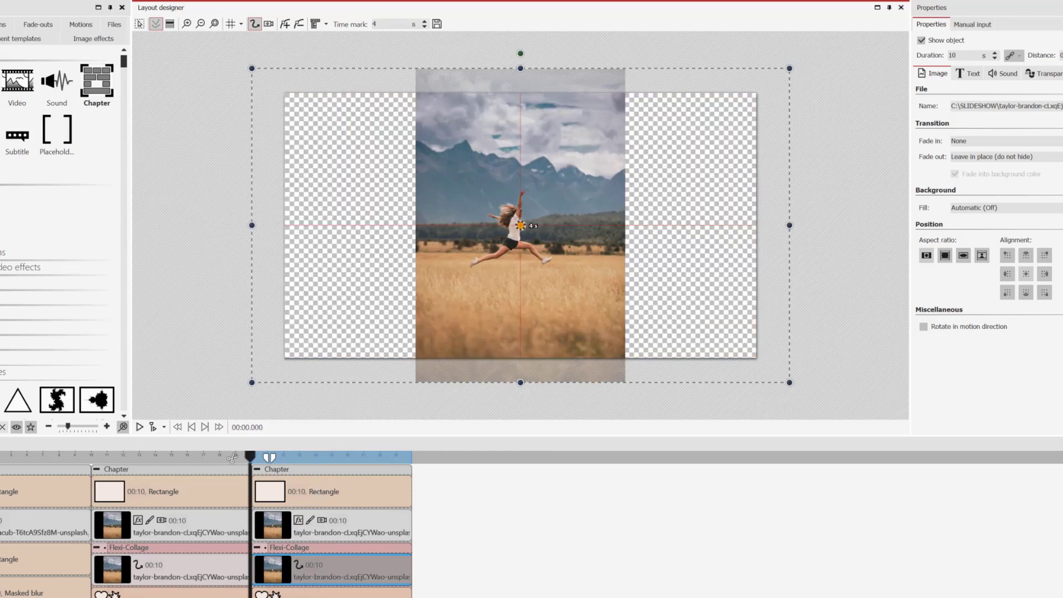